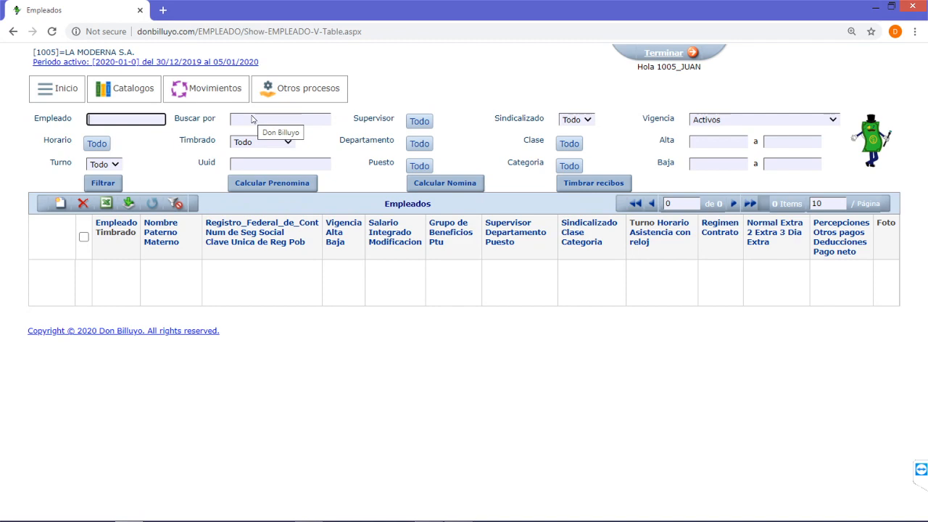
Open a new employee record and examine the options for Grupo de beneficios, Horario, Clase, Puesto, Categoria and Supervisor
{"action": "left_click", "coordinate": [60, 204]}
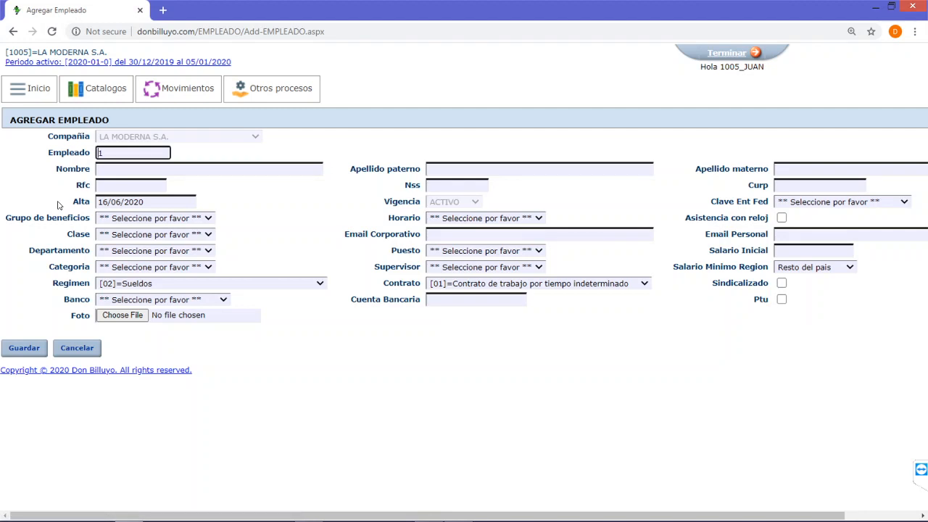
{"action": "left_click", "coordinate": [119, 218]}
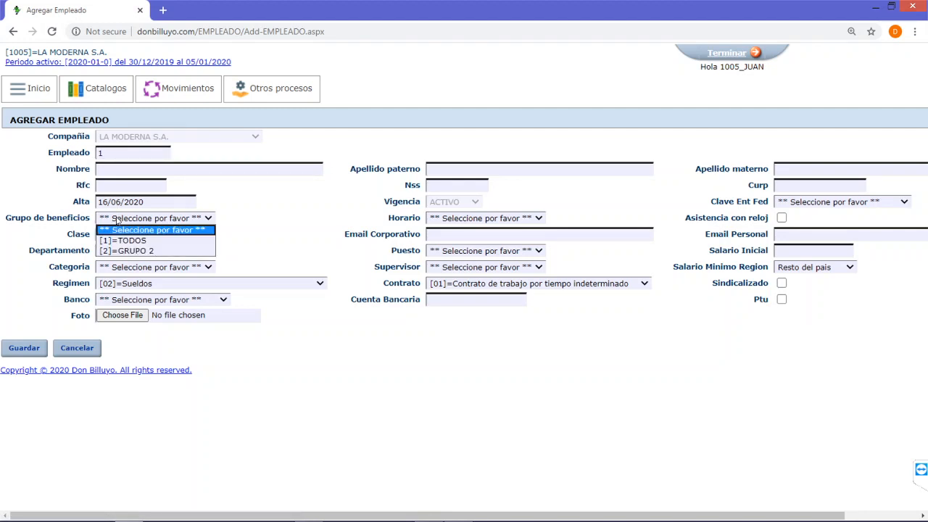
{"action": "left_click", "coordinate": [447, 220]}
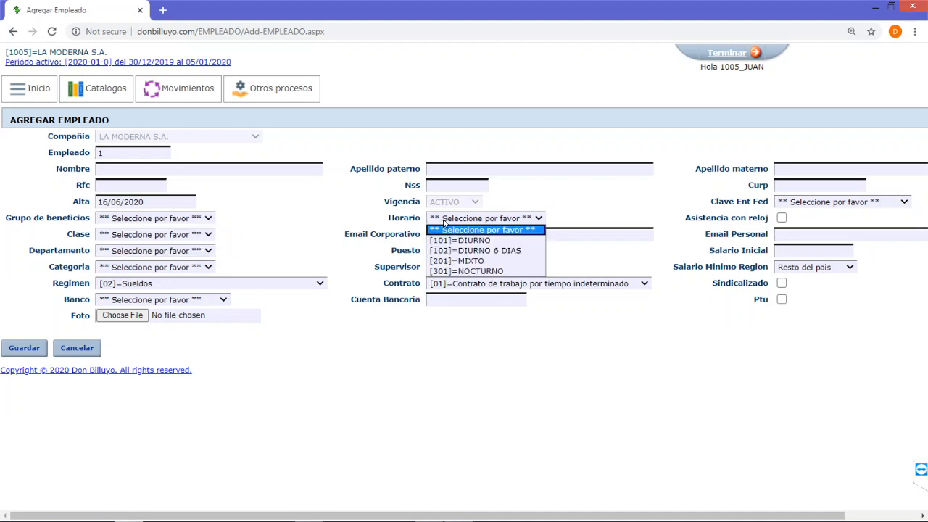
{"action": "left_click", "coordinate": [153, 234]}
{"action": "left_click", "coordinate": [430, 252]}
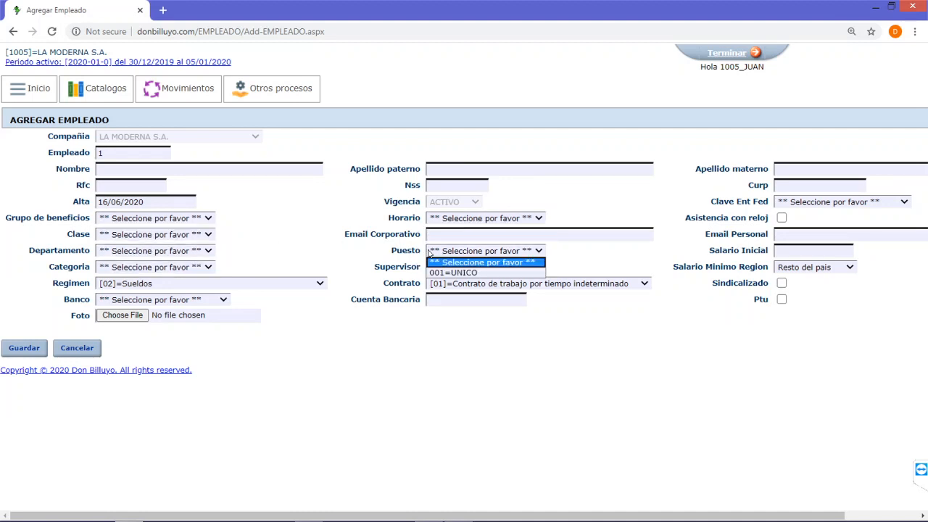
{"action": "left_click", "coordinate": [145, 268]}
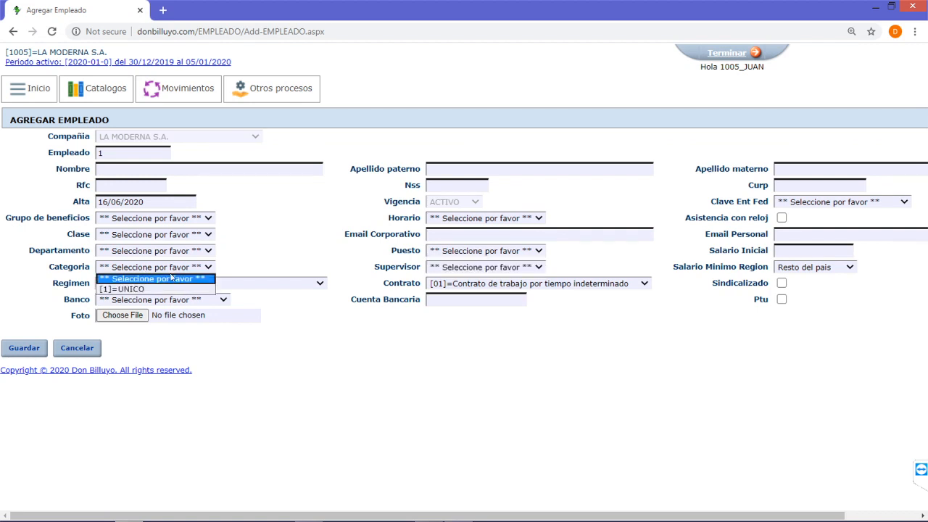
{"action": "left_click", "coordinate": [446, 268]}
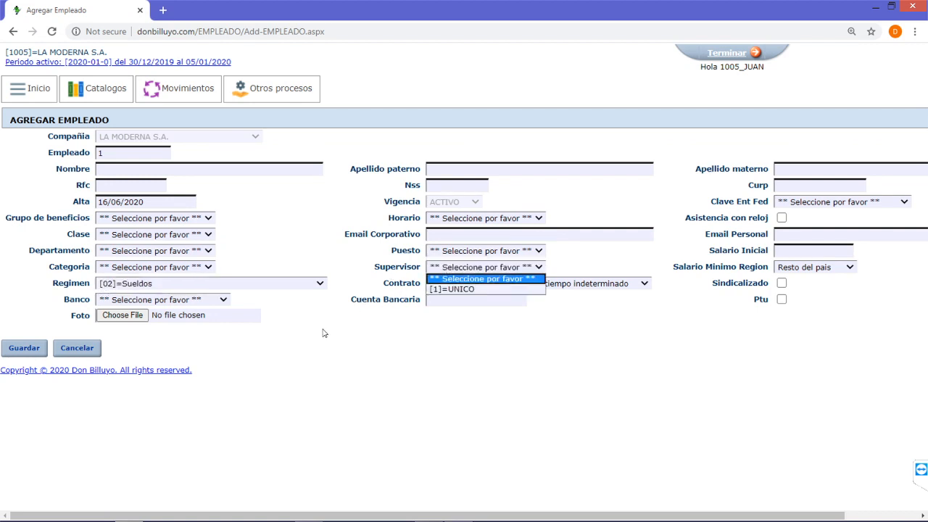
{"action": "left_click", "coordinate": [295, 359]}
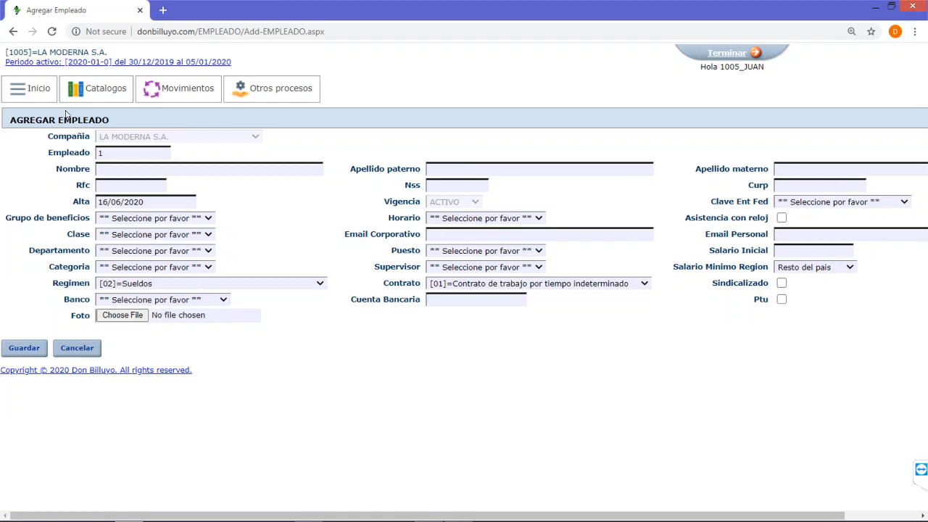
Open the Horarios catalog and expand schedules 101, 102, 201 and 301 to review their daily hours
{"action": "mouse_move", "coordinate": [88, 92]}
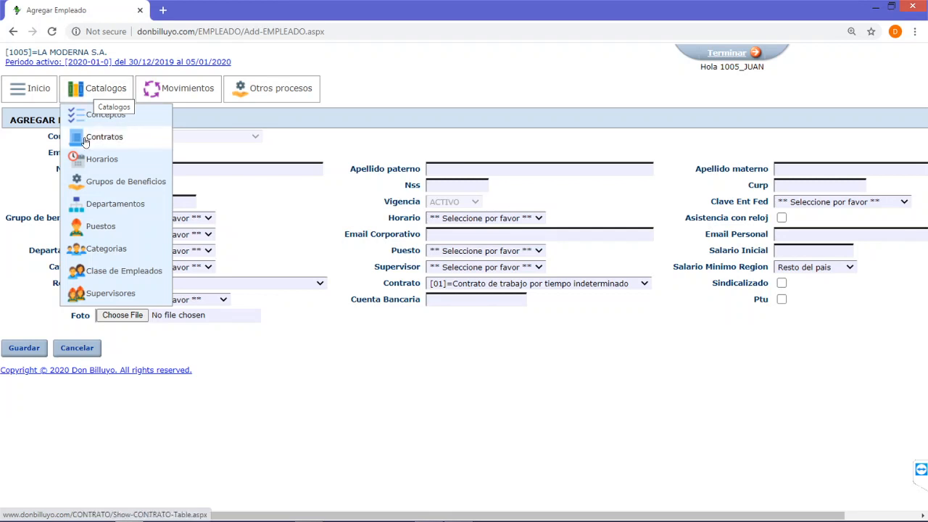
{"action": "left_click", "coordinate": [86, 160]}
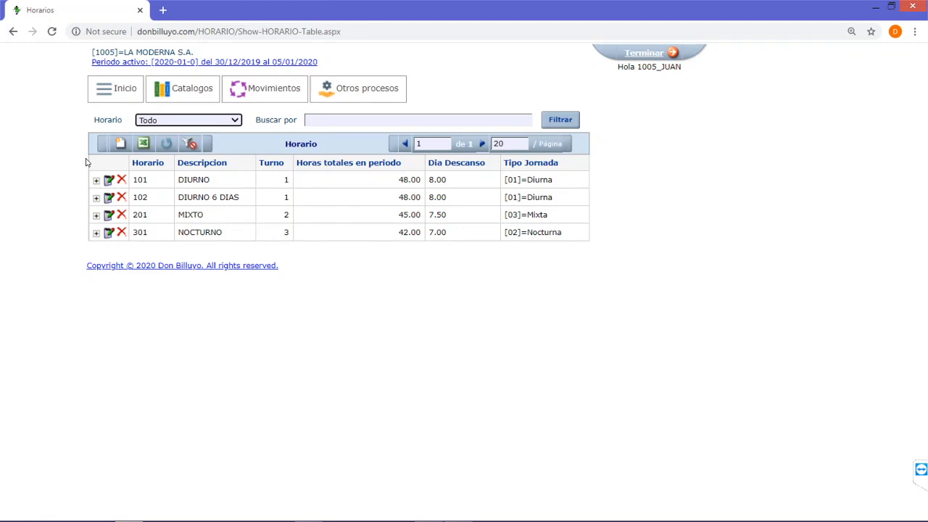
{"action": "left_click", "coordinate": [95, 181]}
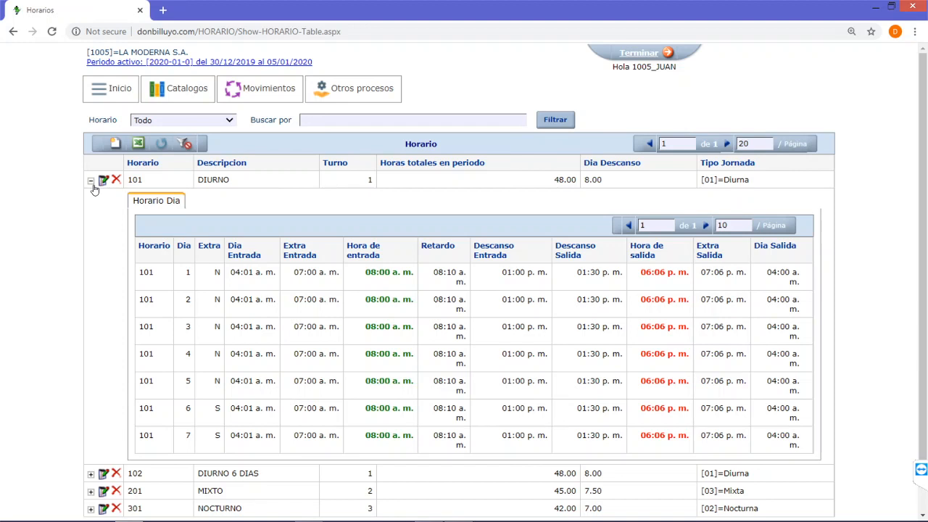
{"action": "left_click", "coordinate": [90, 473]}
{"action": "scroll", "coordinate": [60, 355], "scroll_direction": "down", "scroll_amount": 4}
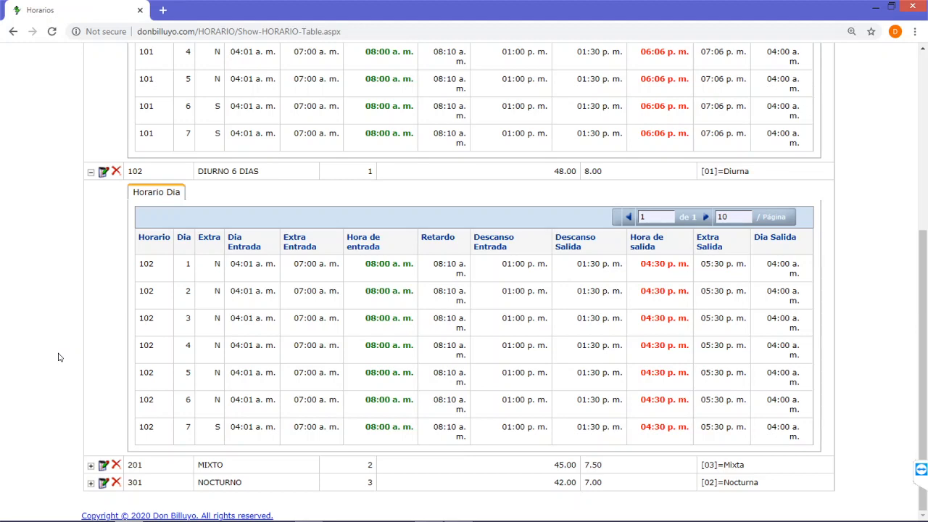
{"action": "left_click", "coordinate": [91, 464]}
{"action": "scroll", "coordinate": [78, 434], "scroll_direction": "down", "scroll_amount": 1}
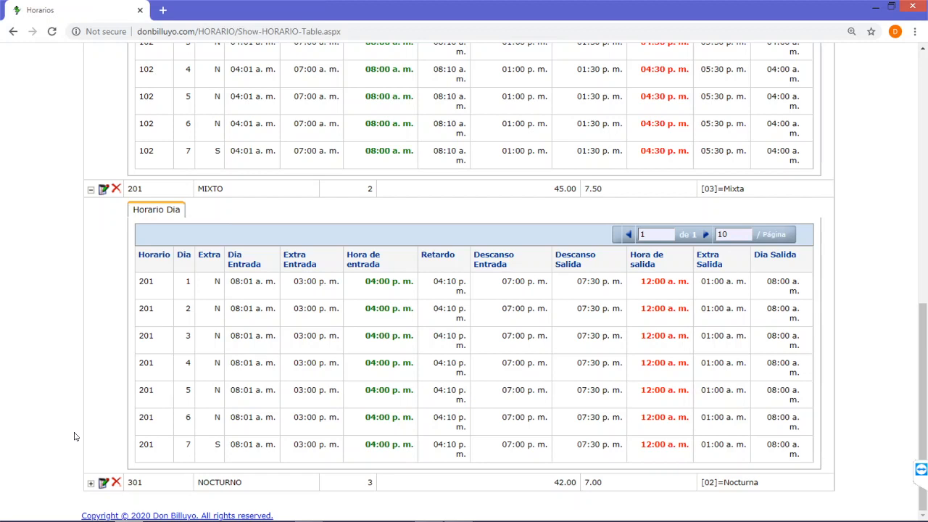
{"action": "left_click", "coordinate": [90, 482]}
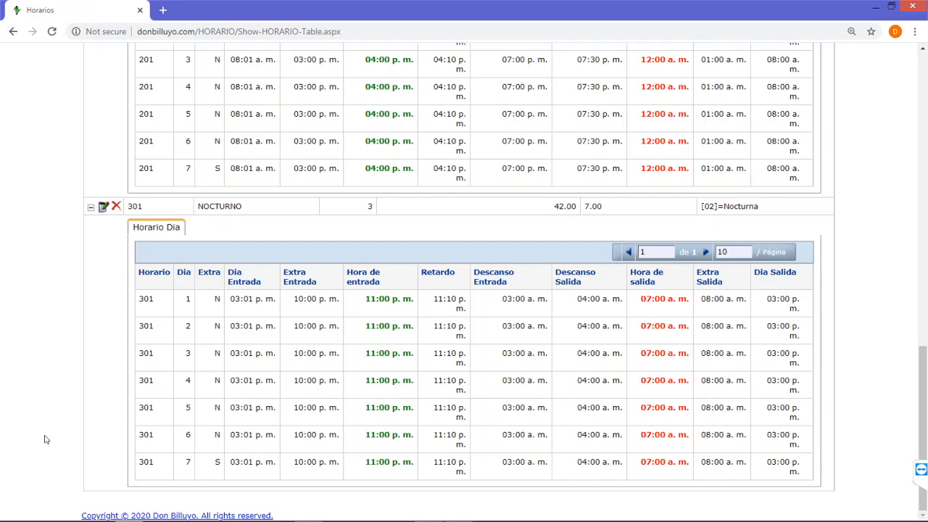
Open schedule 102 (DIURNO 6 DIAS) for editing and enter N as the Extra value for day 1
{"action": "scroll", "coordinate": [44, 439], "scroll_direction": "up", "scroll_amount": 15}
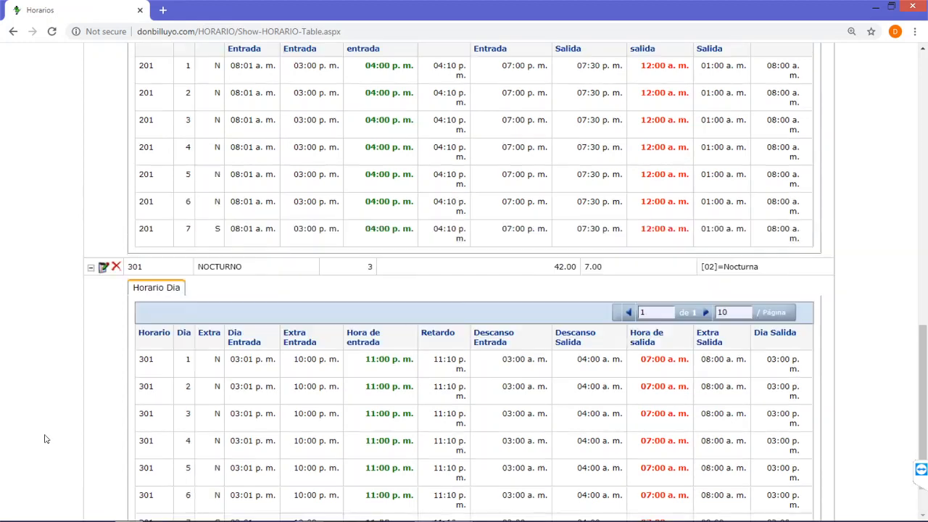
{"action": "scroll", "coordinate": [48, 463], "scroll_direction": "down", "scroll_amount": 3}
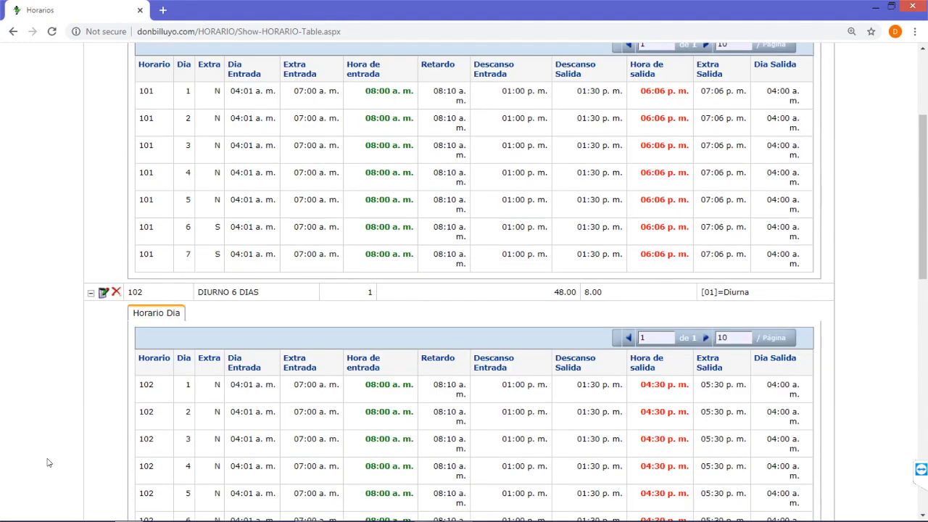
{"action": "scroll", "coordinate": [48, 463], "scroll_direction": "down", "scroll_amount": 2}
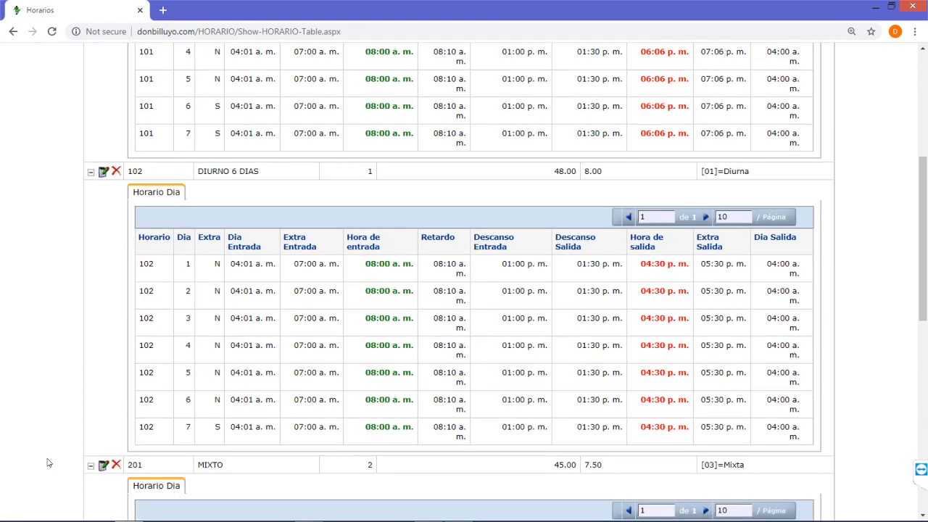
{"action": "left_click", "coordinate": [102, 172]}
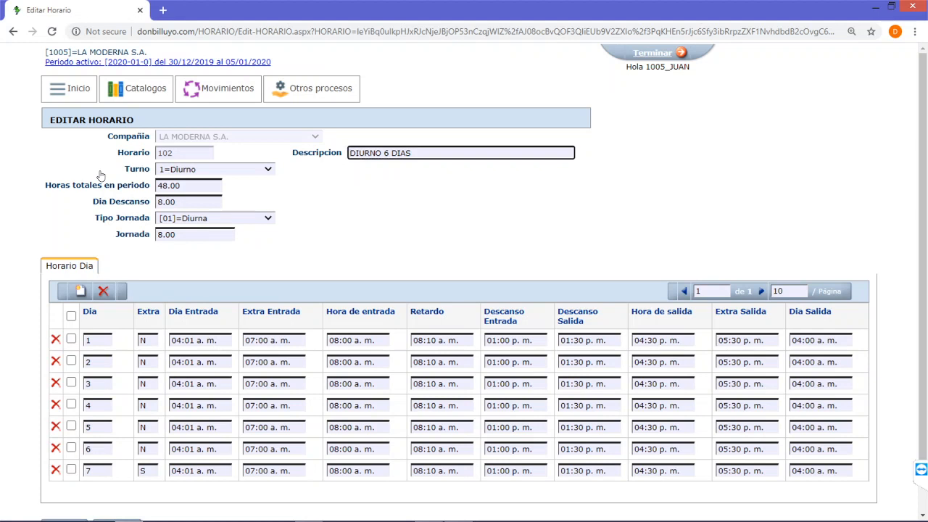
{"action": "left_click", "coordinate": [101, 340]}
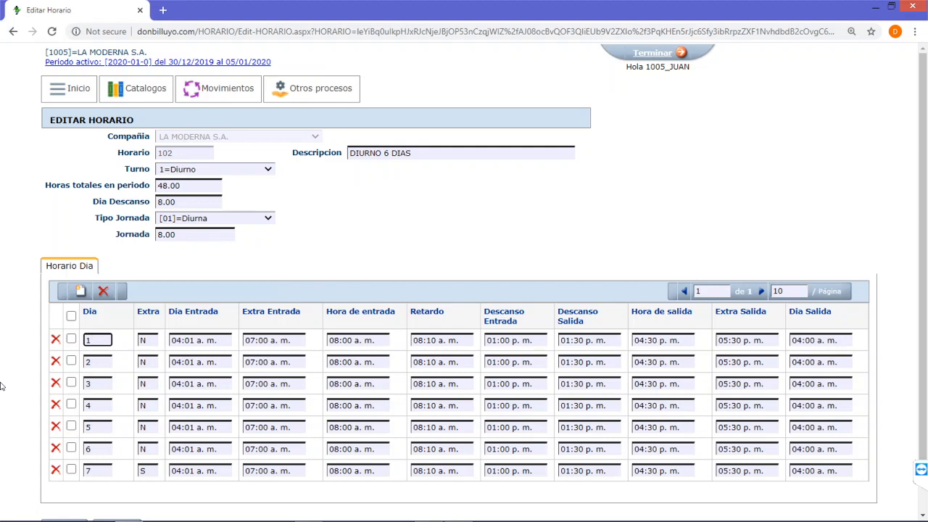
{"action": "key", "text": "Tab"}
{"action": "type", "text": "N"}
{"action": "key", "text": "Tab"}
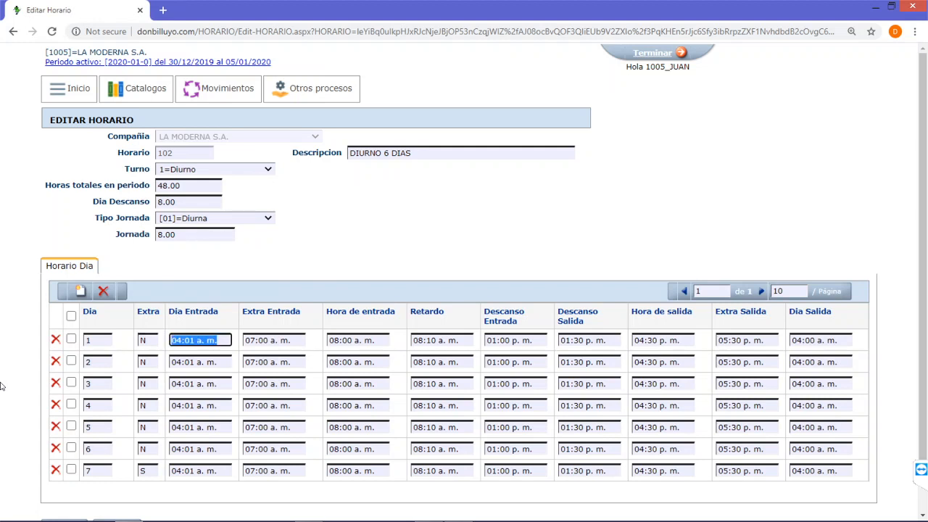
{"action": "key", "text": "End"}
{"action": "key", "text": "Tab"}
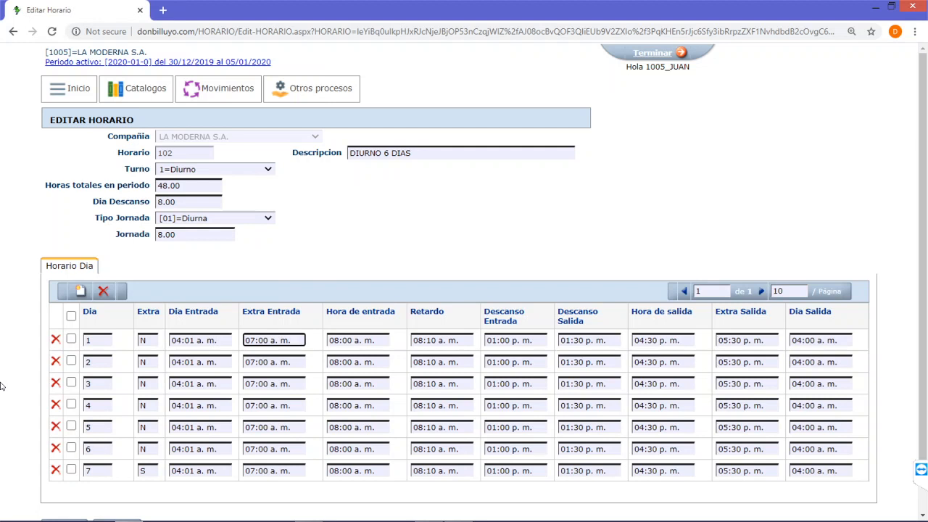
Fill day 1's Extra Entrada with a copy of its Dia Entrada, and replace that with a copy of its Hora de entrada
{"action": "key", "text": "shift+Tab"}
{"action": "key", "text": "ctrl+c"}
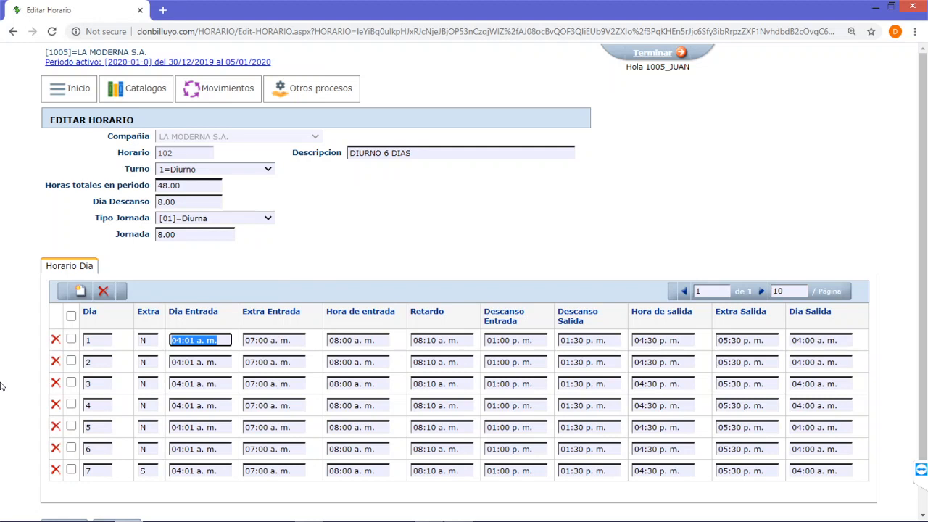
{"action": "key", "text": "Tab"}
{"action": "key", "text": "ctrl+v"}
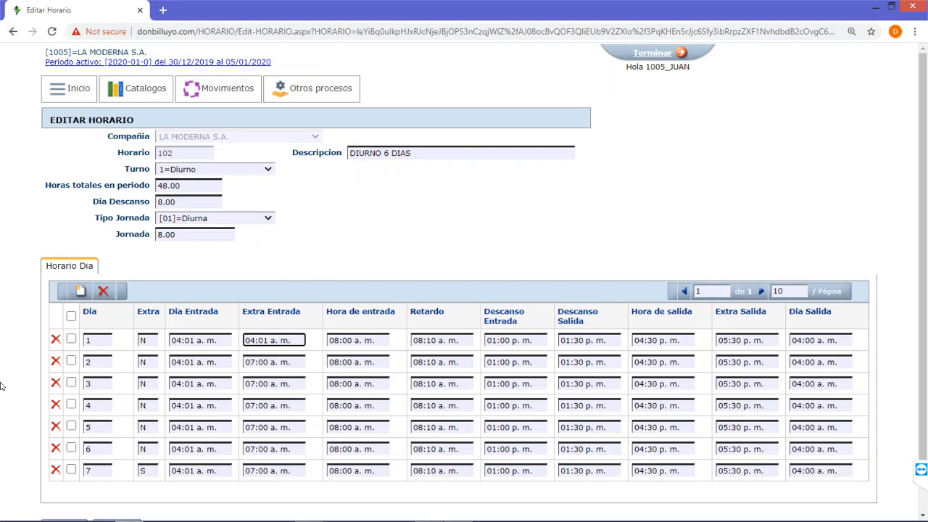
{"action": "key", "text": "Tab"}
{"action": "key", "text": "ctrl+c"}
{"action": "key", "text": "shift+Tab"}
{"action": "key", "text": "ctrl+v"}
Set day 1's Extra Entrada to 06:30 a. m. and copy the value
{"action": "key", "text": "BackSpace"}
{"action": "type", "text": "6:3"}
{"action": "key", "text": "ctrl+a"}
{"action": "key", "text": "ctrl+c"}
Replace the Extra Entrada of days 2, 3 and 4 with the copied 06:30 a. m
{"action": "left_click", "coordinate": [283, 361]}
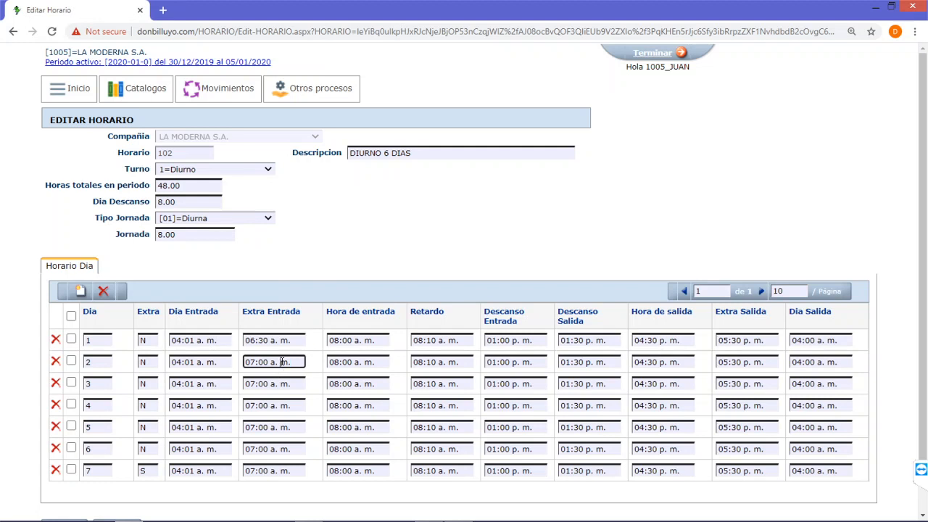
{"action": "key", "text": "ctrl+a"}
{"action": "key", "text": "ctrl+v"}
{"action": "left_click", "coordinate": [281, 384]}
{"action": "double_click", "coordinate": [282, 382]}
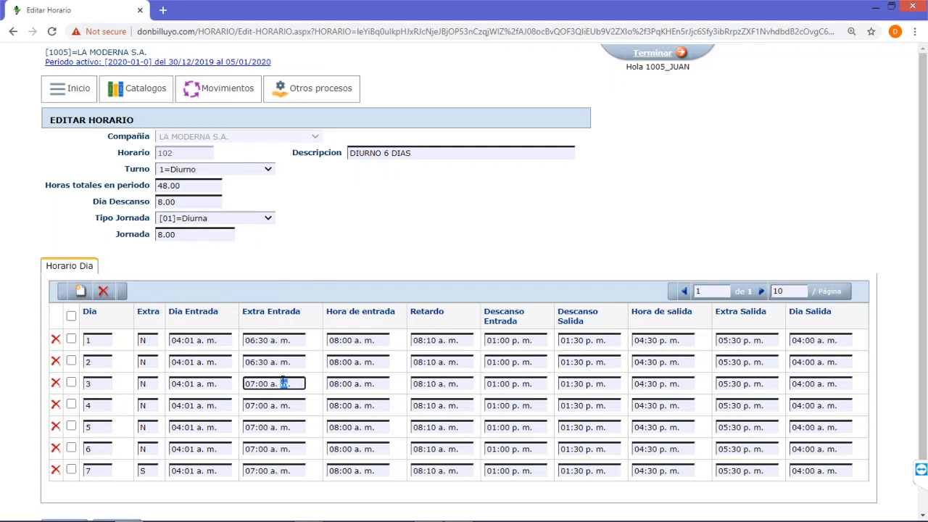
{"action": "key", "text": "ctrl+a"}
{"action": "key", "text": "ctrl+v"}
{"action": "left_click", "coordinate": [281, 403]}
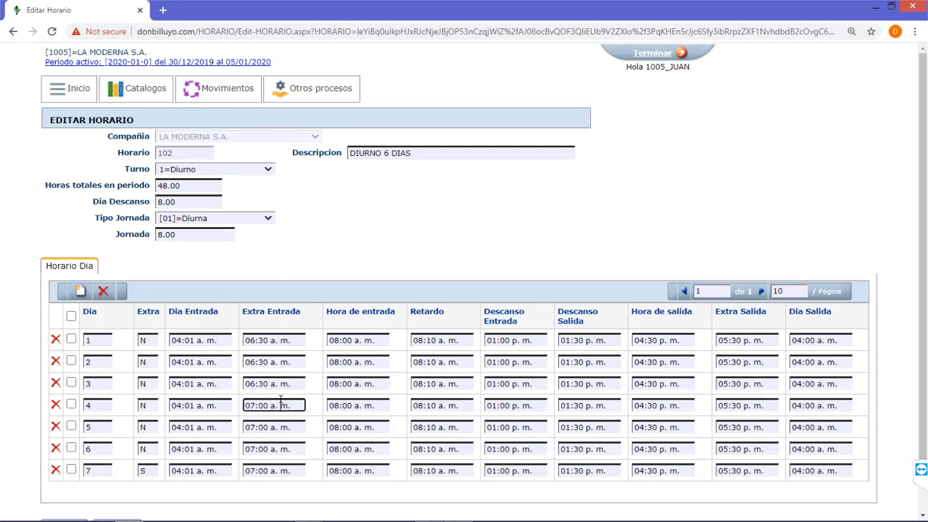
{"action": "double_click", "coordinate": [280, 403]}
{"action": "key", "text": "ctrl+a"}
{"action": "key", "text": "ctrl+v"}
Review day 1's Hora de entrada and Retardo times, and set its Descanso Salida to 01:40 p. m
{"action": "scroll", "coordinate": [223, 441], "scroll_direction": "down", "scroll_amount": 1}
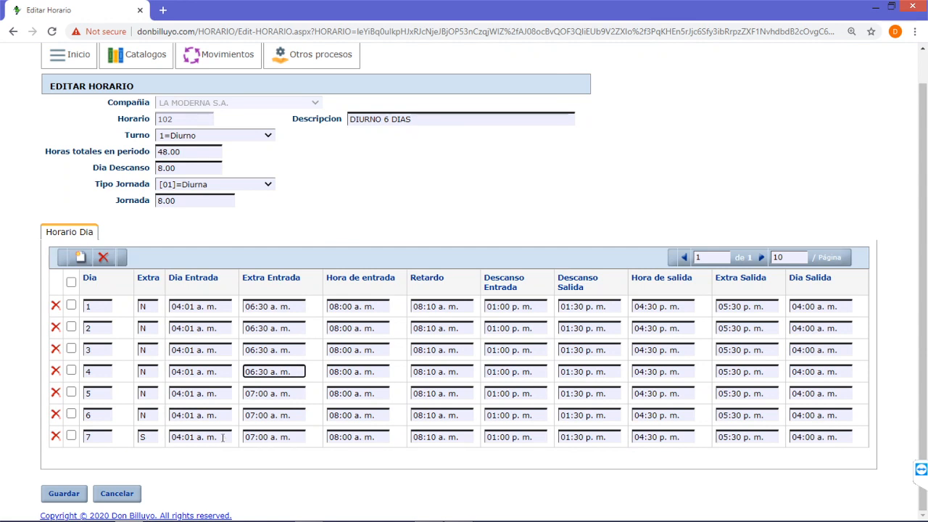
{"action": "left_click", "coordinate": [381, 308]}
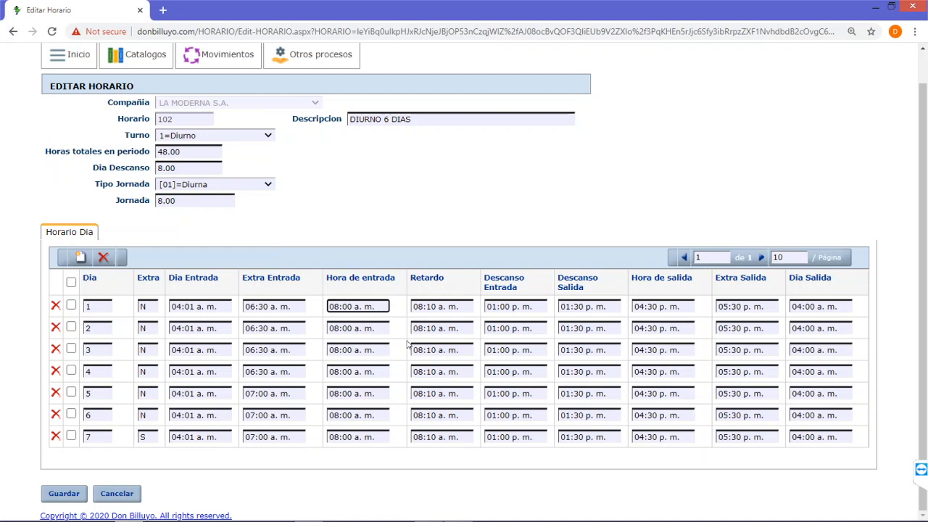
{"action": "key", "text": "Tab"}
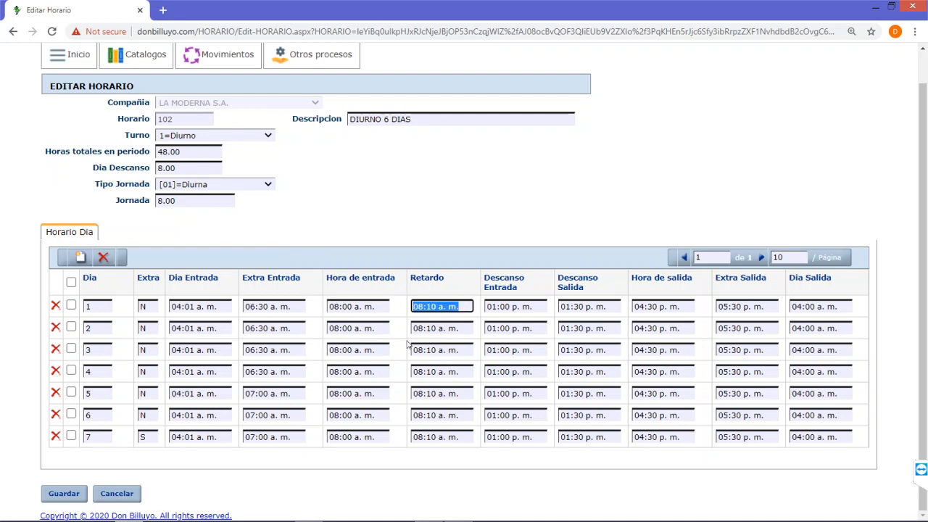
{"action": "key", "text": "End"}
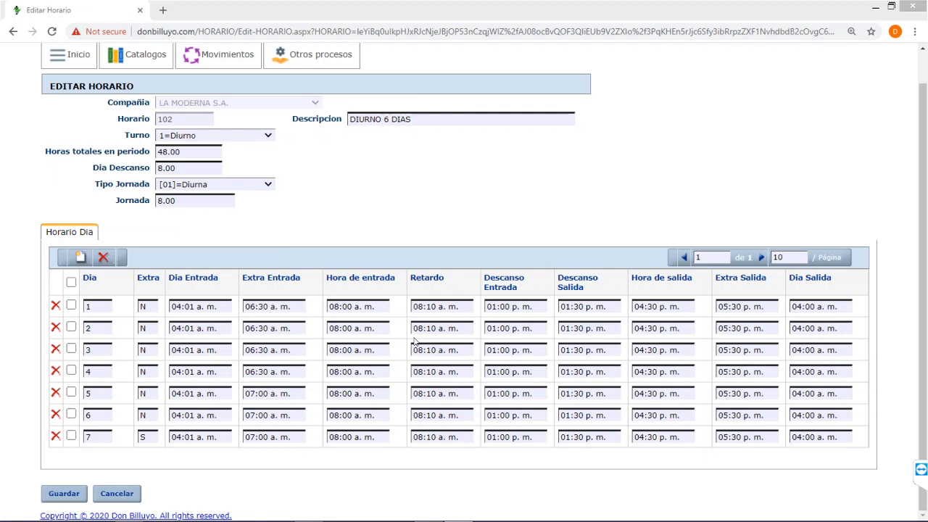
{"action": "left_click", "coordinate": [467, 303]}
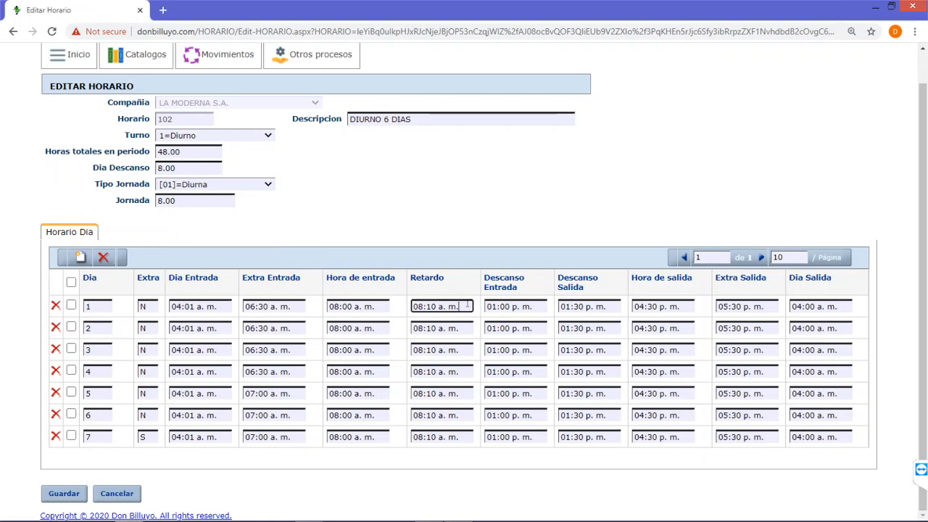
{"action": "key", "text": "Tab"}
{"action": "key", "text": "Tab"}
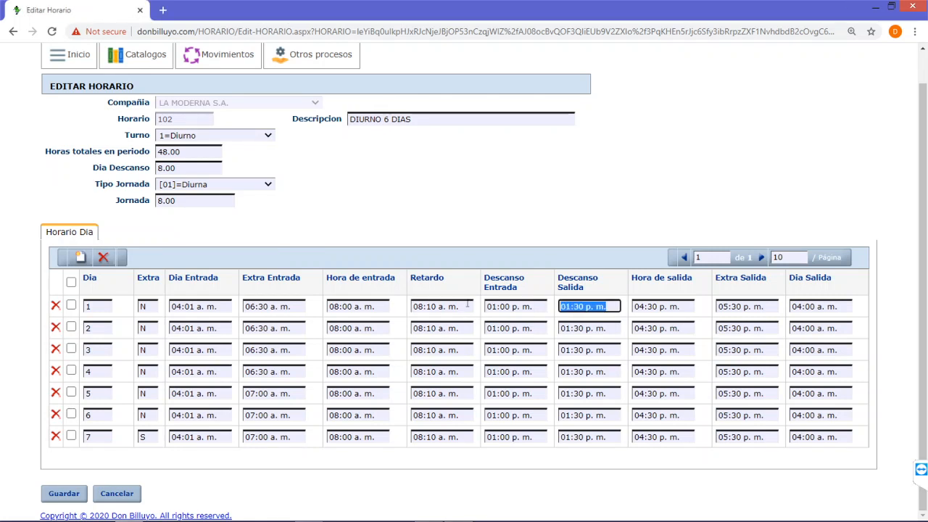
{"action": "key", "text": "Right"}
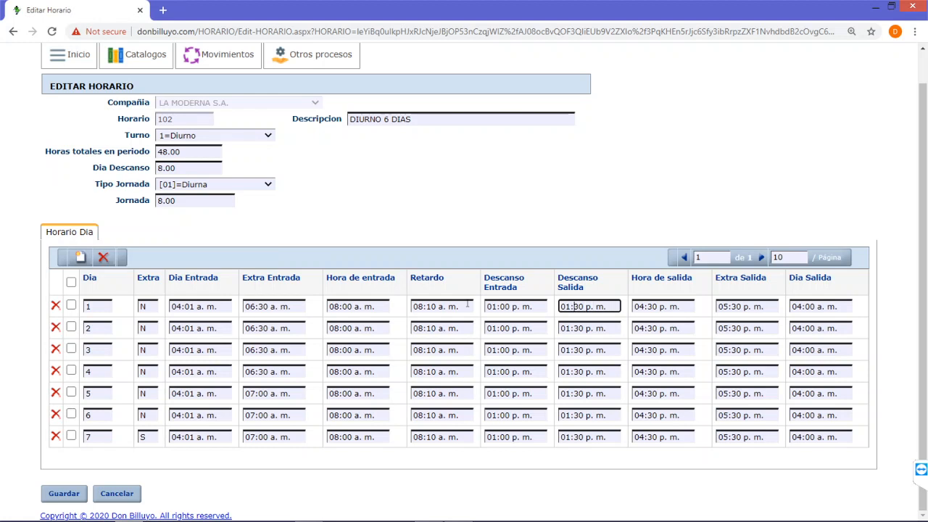
{"action": "key", "text": "Left"}
{"action": "key", "text": "Left"}
{"action": "type", "text": "4"}
{"action": "key", "text": "Tab"}
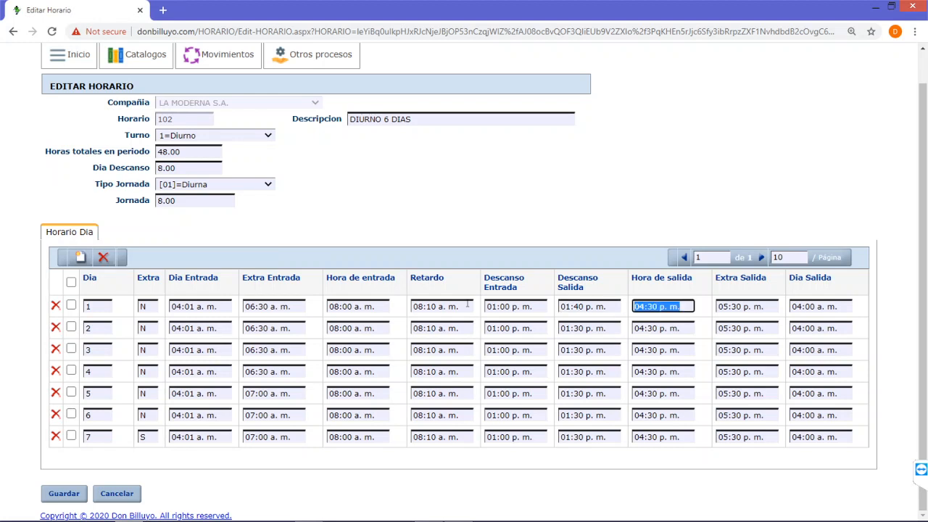
Review day 1's Hora de salida, Extra Salida and Dia Salida times, and leave schedule 102 without saving
{"action": "key", "text": "Right"}
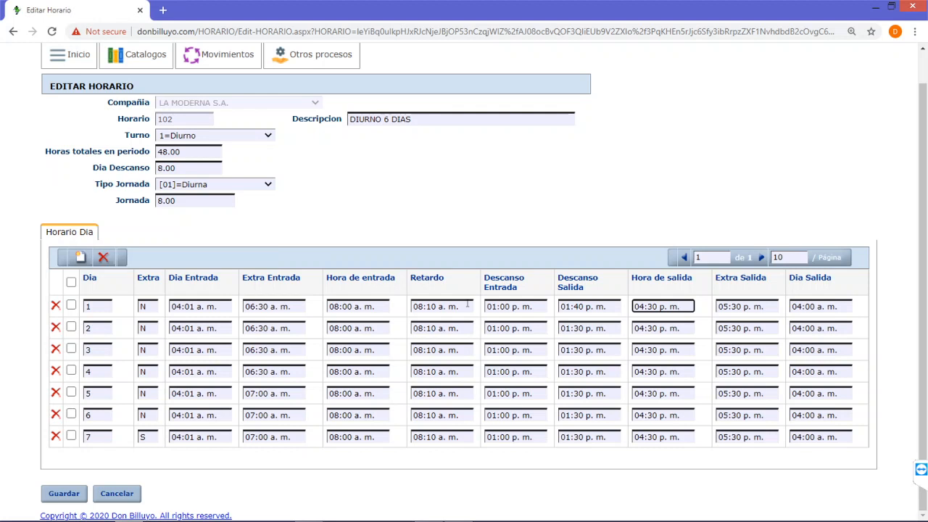
{"action": "key", "text": "Tab"}
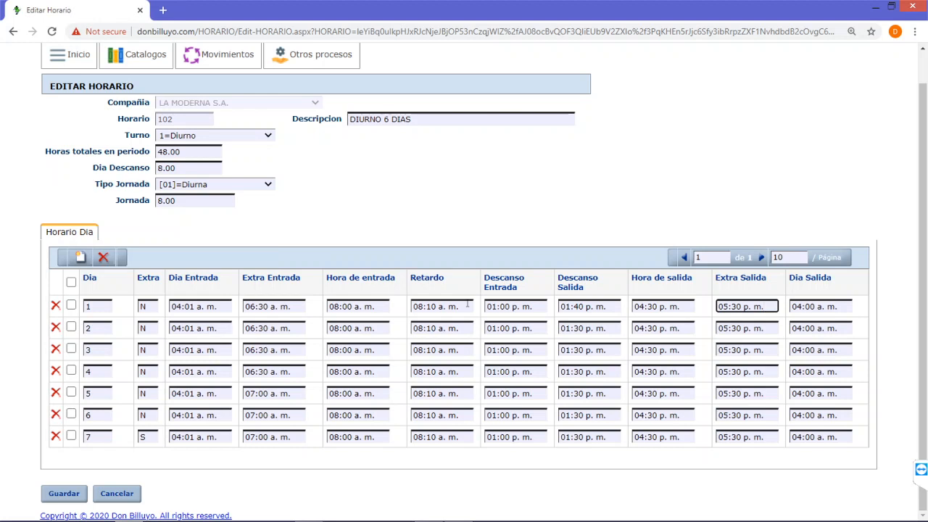
{"action": "key", "text": "Tab"}
{"action": "key", "text": "Right"}
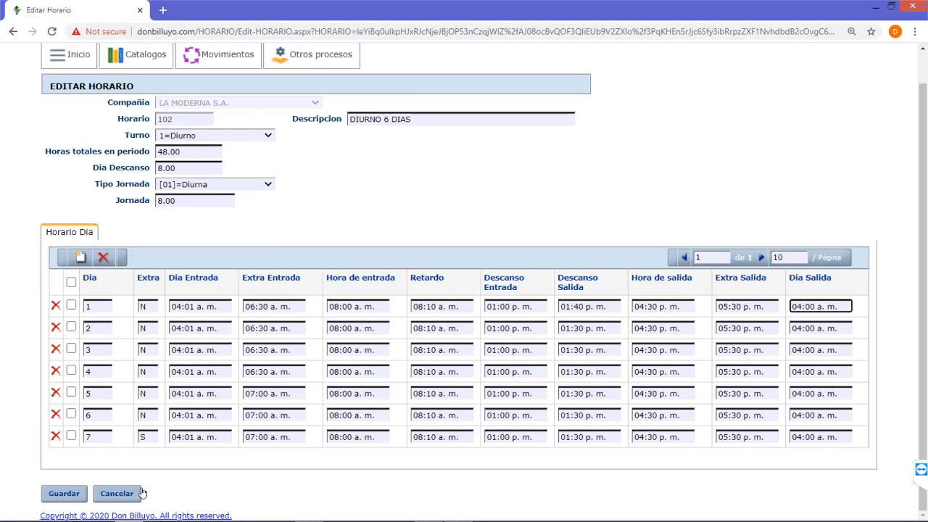
{"action": "left_click", "coordinate": [108, 495]}
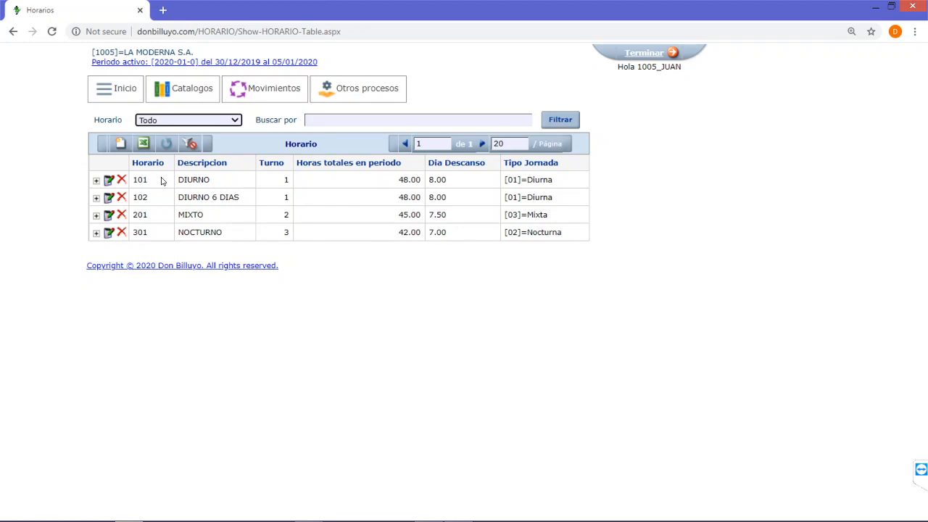
Open schedule 201 (MIXTO) for editing, review its daily times, and leave it without saving
{"action": "mouse_move", "coordinate": [176, 93]}
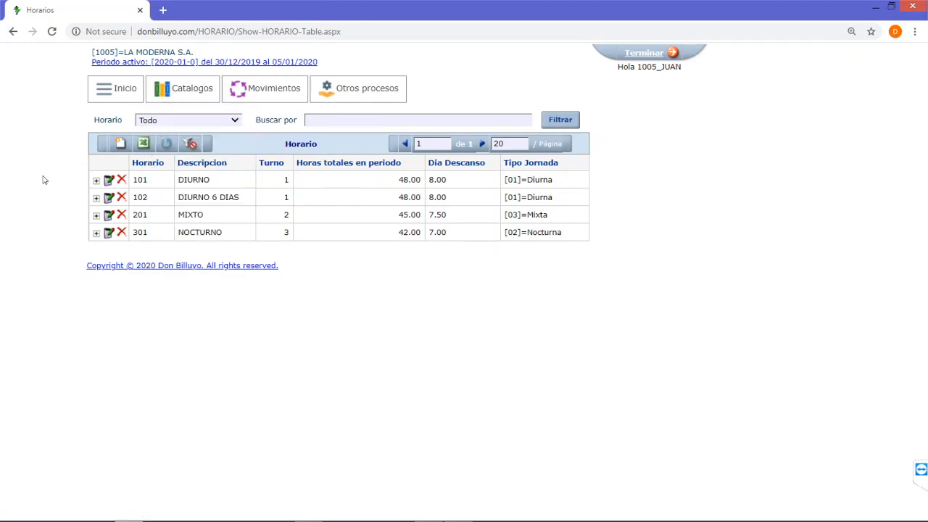
{"action": "left_click", "coordinate": [109, 214]}
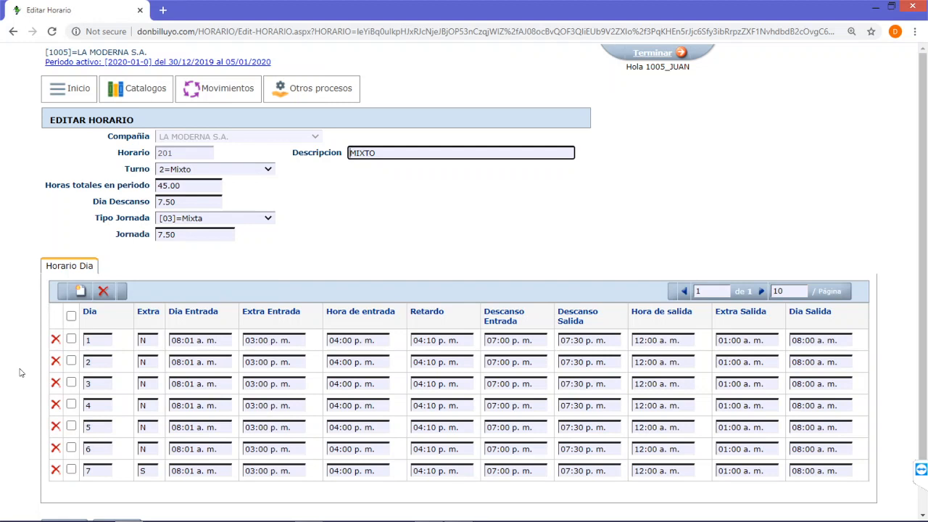
{"action": "scroll", "coordinate": [21, 373], "scroll_direction": "down", "scroll_amount": 1}
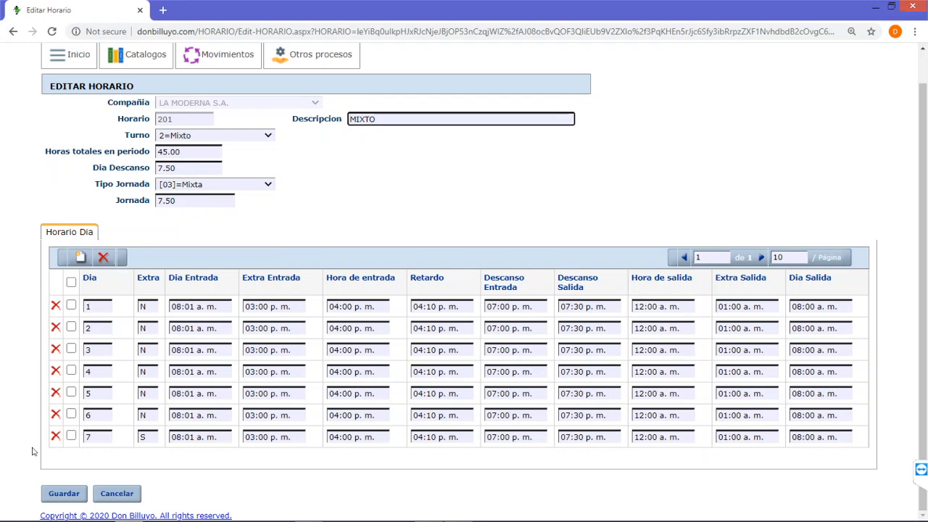
{"action": "left_click", "coordinate": [111, 495]}
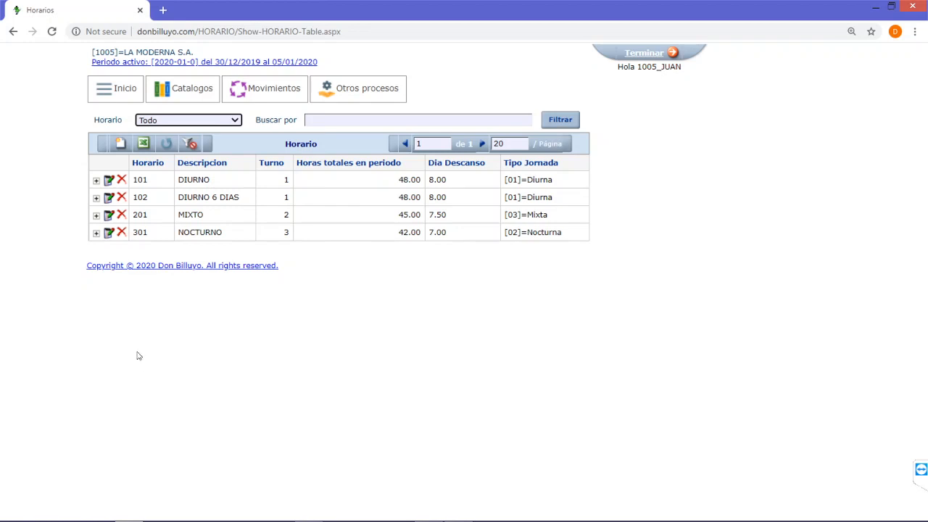
Open the Grupos de Beneficios catalog and examine the yearly benefits of groups TODOS and GRUPO 2
{"action": "left_click", "coordinate": [179, 99]}
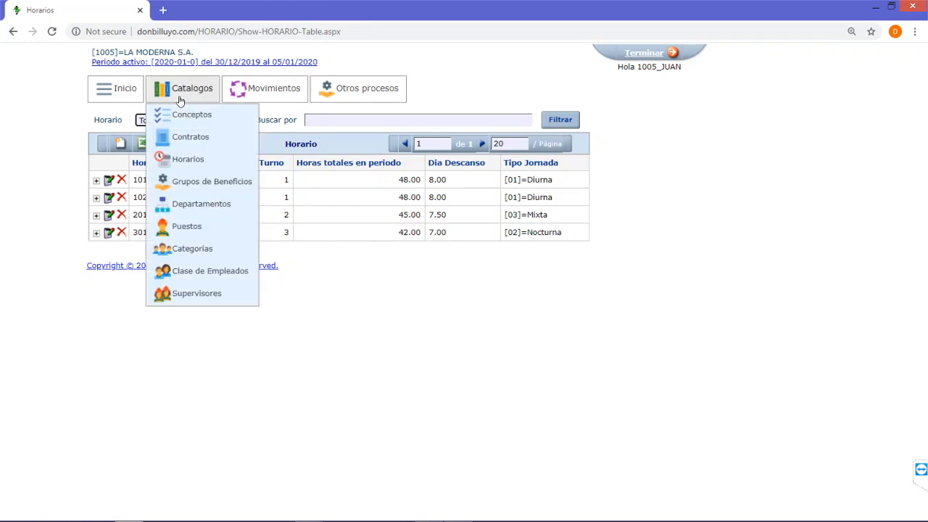
{"action": "left_click", "coordinate": [185, 182]}
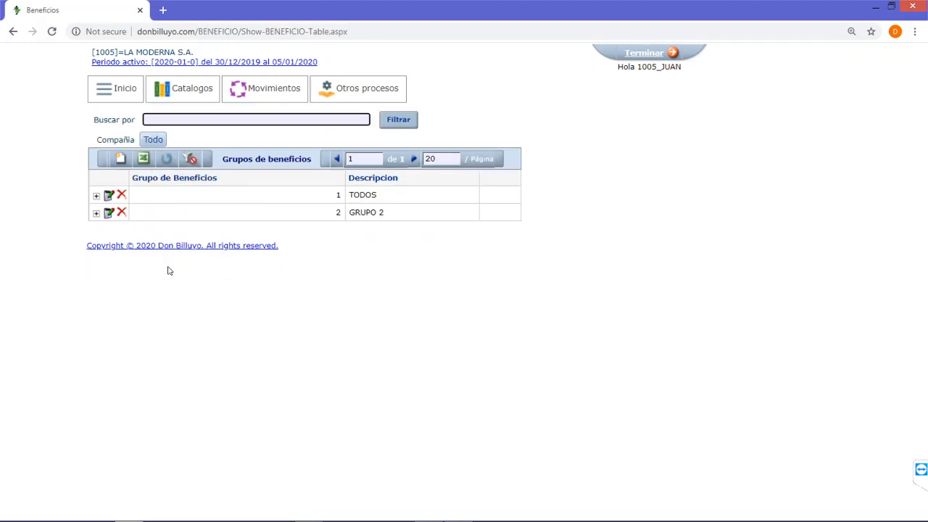
{"action": "left_click", "coordinate": [96, 196]}
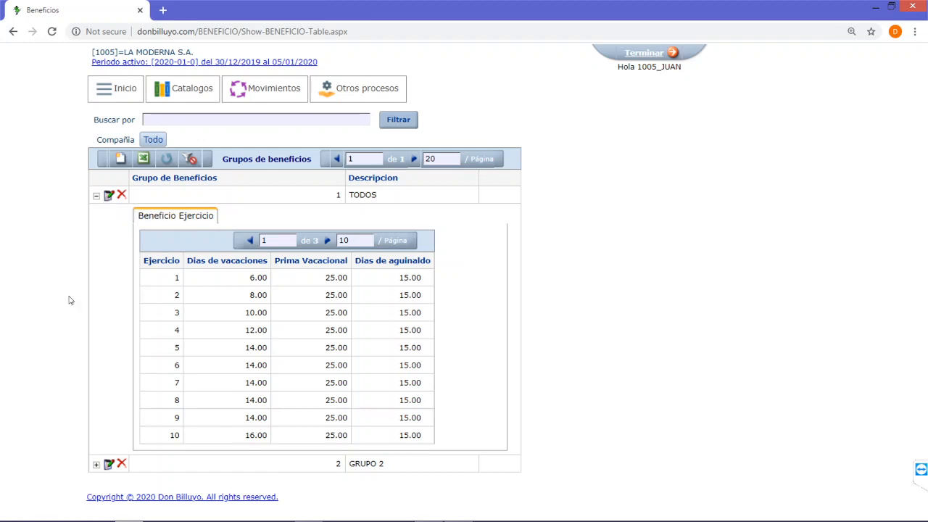
{"action": "left_click", "coordinate": [93, 465]}
{"action": "scroll", "coordinate": [78, 350], "scroll_direction": "down", "scroll_amount": 2}
{"action": "scroll", "coordinate": [79, 350], "scroll_direction": "down", "scroll_amount": 2}
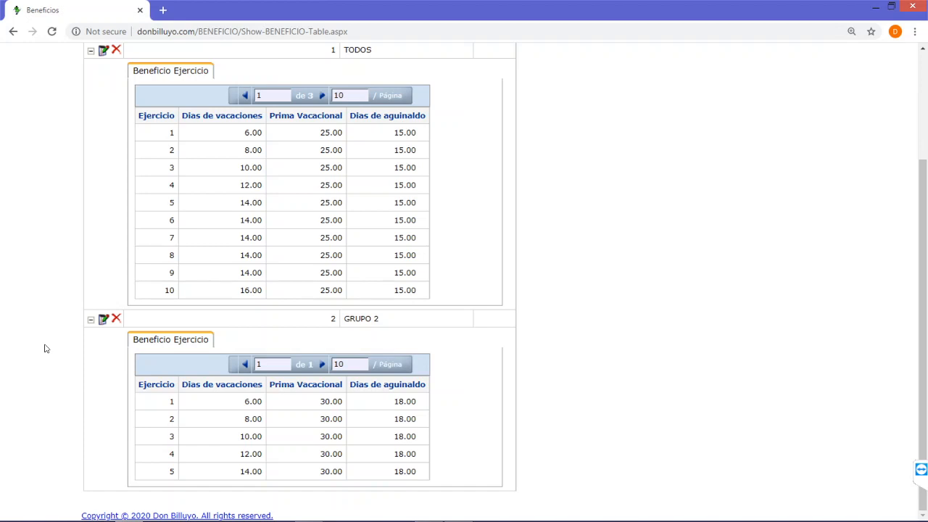
{"action": "scroll", "coordinate": [44, 349], "scroll_direction": "up", "scroll_amount": 1}
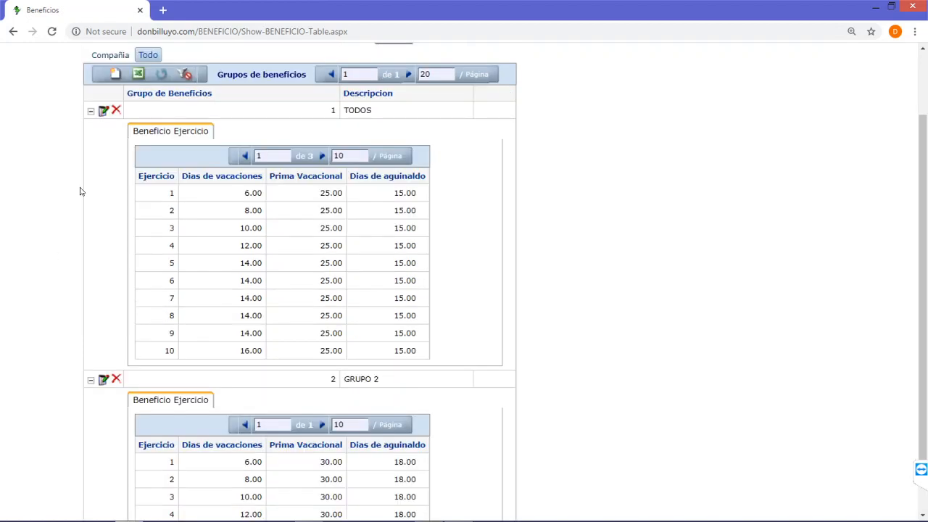
Try 7 Dias de vacaciones, 26 Prima Vacacional and 16 Dias de aguinaldo for Ejercicio 1 of group TODOS, and discard the edits
{"action": "left_click", "coordinate": [104, 111]}
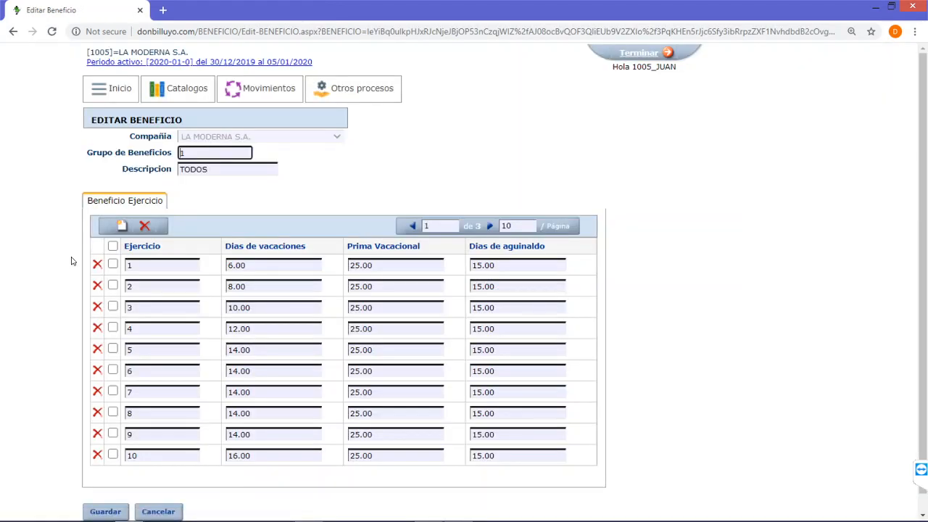
{"action": "left_click", "coordinate": [144, 259]}
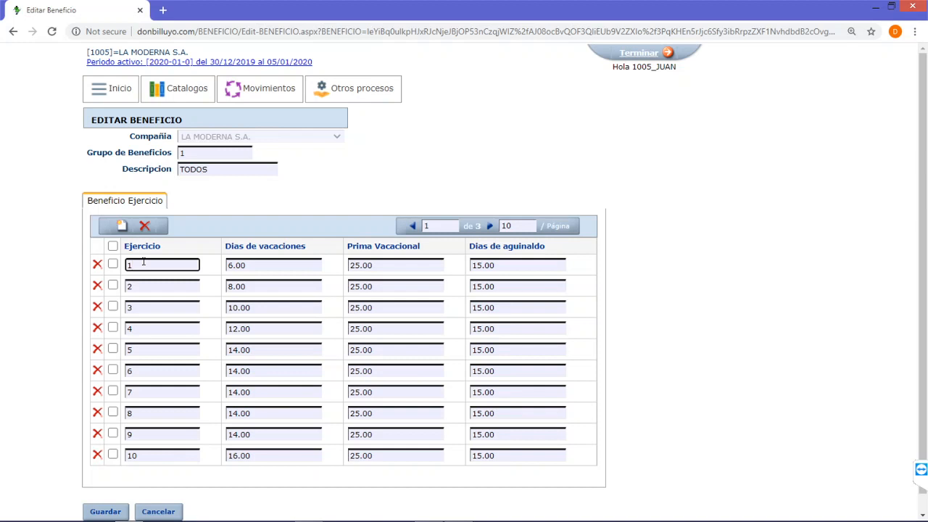
{"action": "key", "text": "Tab"}
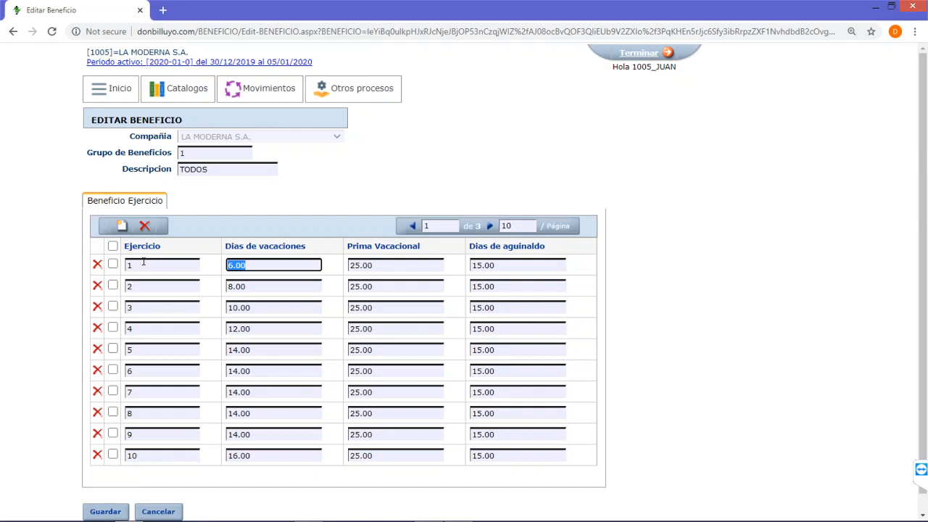
{"action": "type", "text": "7"}
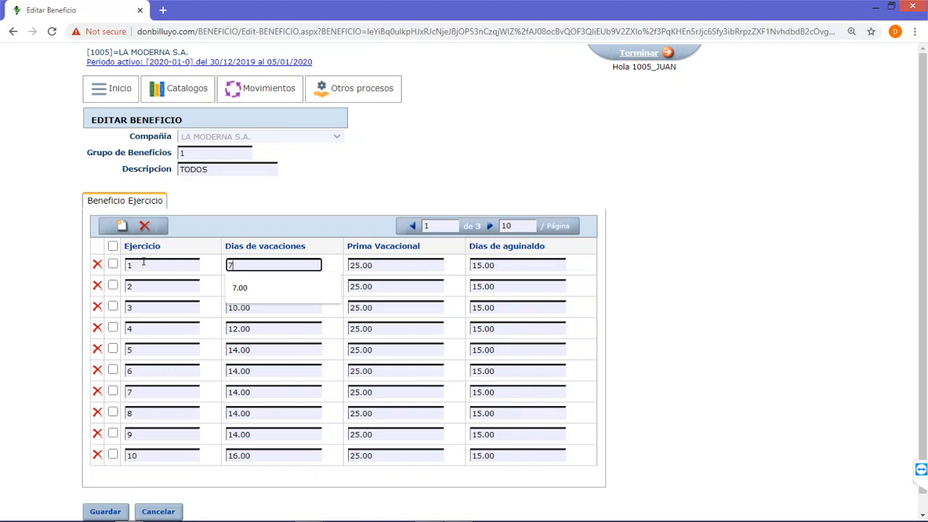
{"action": "key", "text": "Tab"}
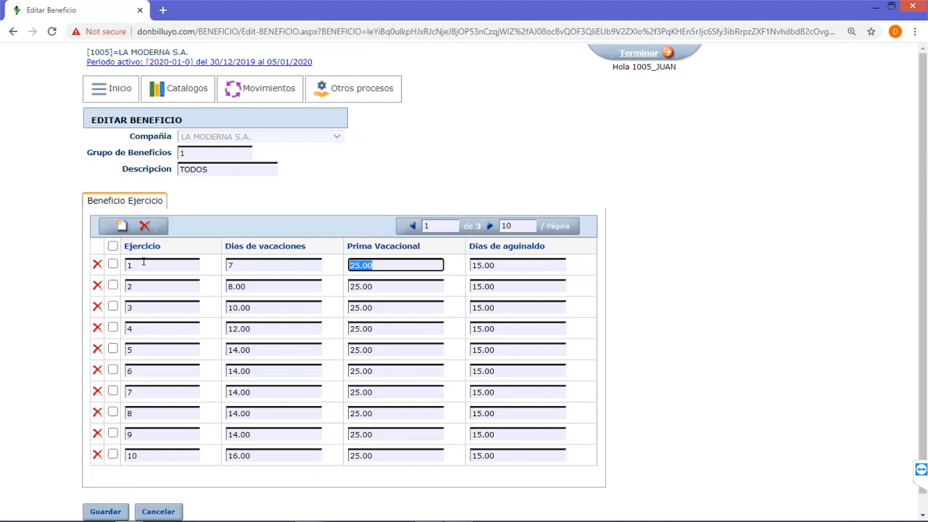
{"action": "type", "text": "26"}
{"action": "key", "text": "Tab"}
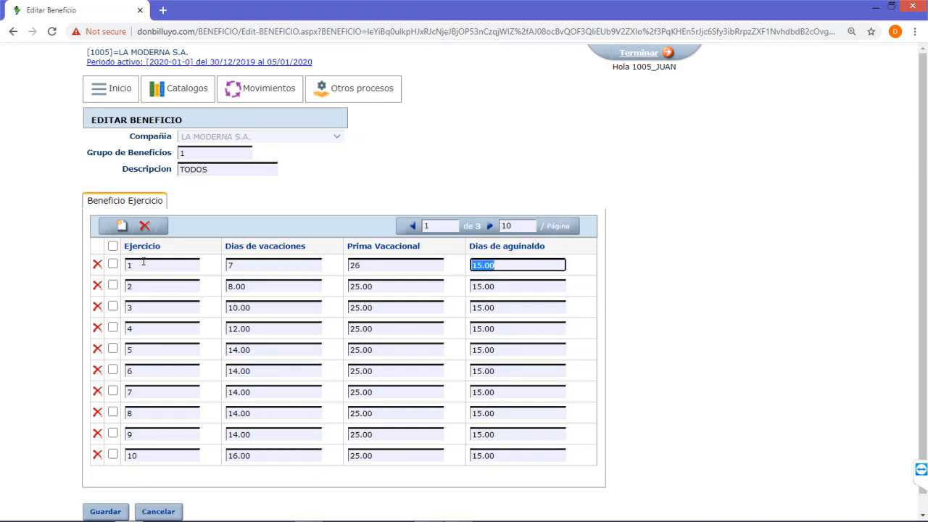
{"action": "type", "text": "16"}
{"action": "left_click", "coordinate": [159, 511]}
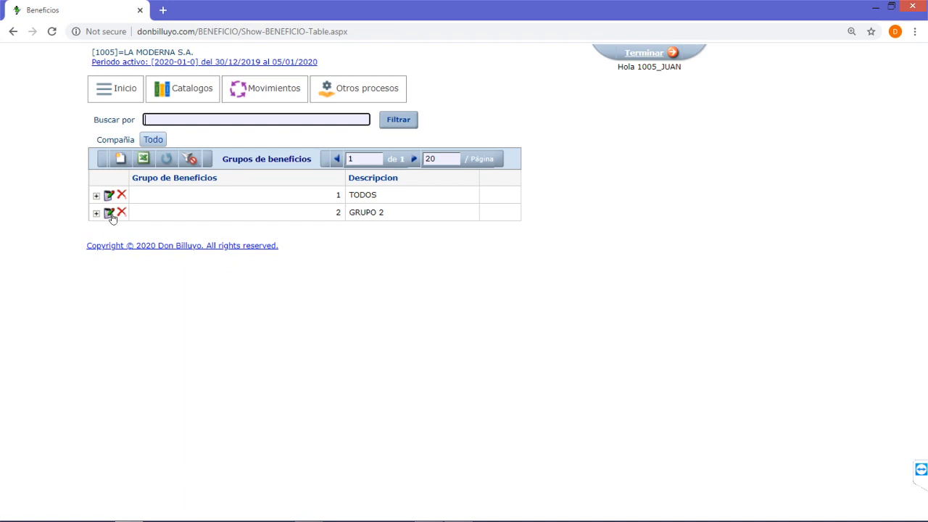
Open benefit group GRUPO 2 for editing to review its yearly values
{"action": "left_click", "coordinate": [110, 213]}
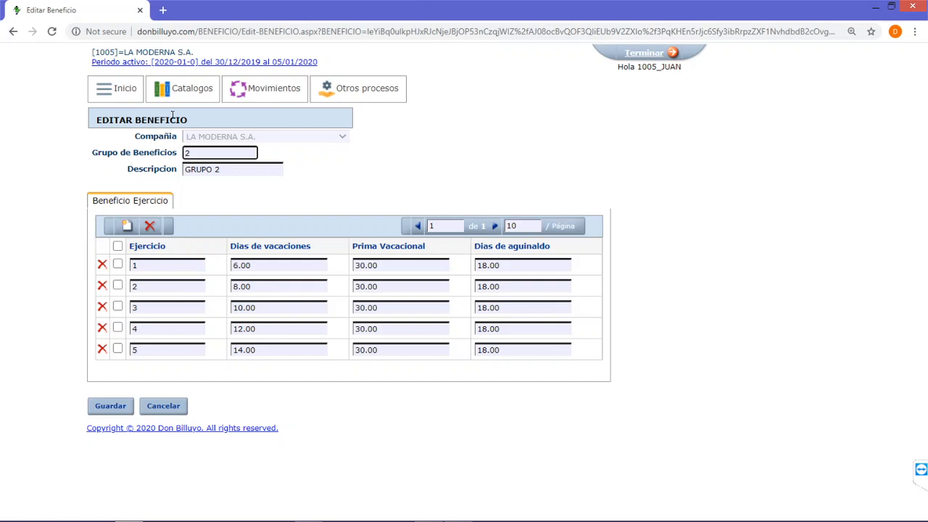
In the Departamentos catalog, change the description of department 1 to VENTAS and save it
{"action": "mouse_move", "coordinate": [178, 104]}
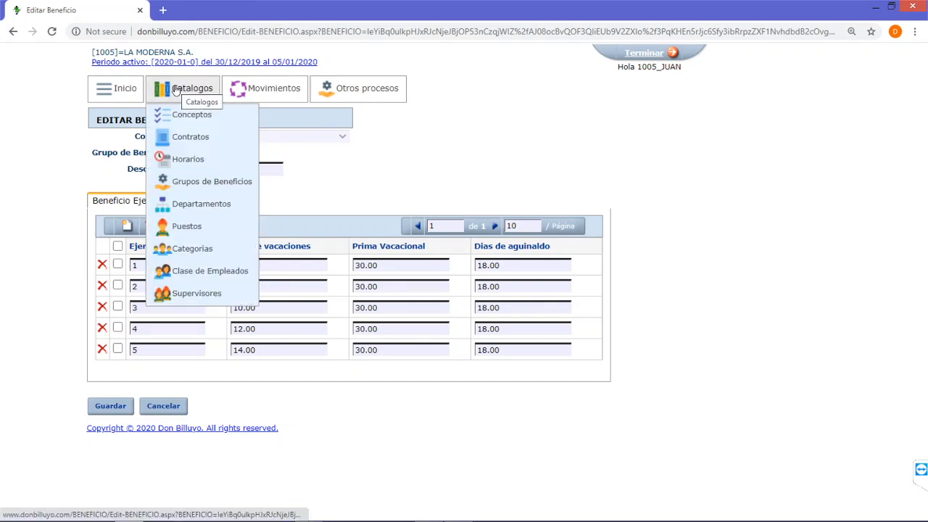
{"action": "left_click", "coordinate": [162, 207]}
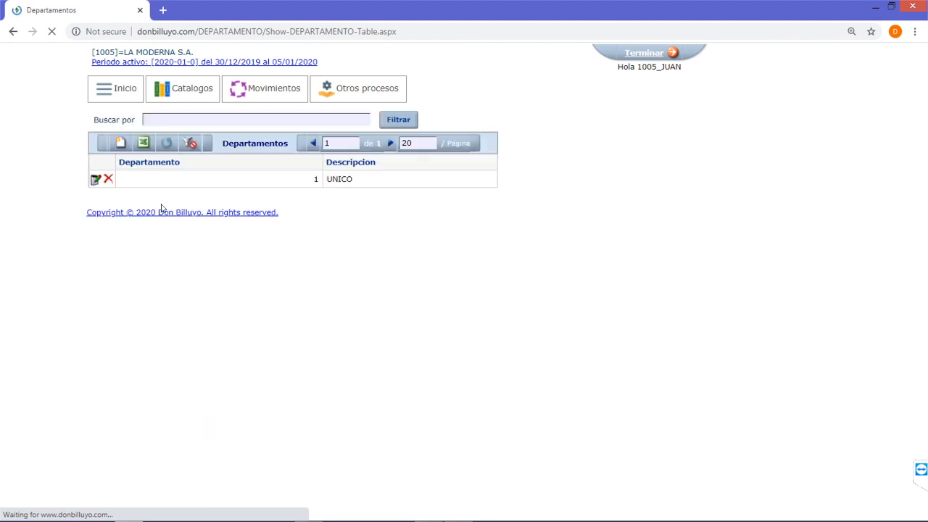
{"action": "left_click", "coordinate": [95, 179]}
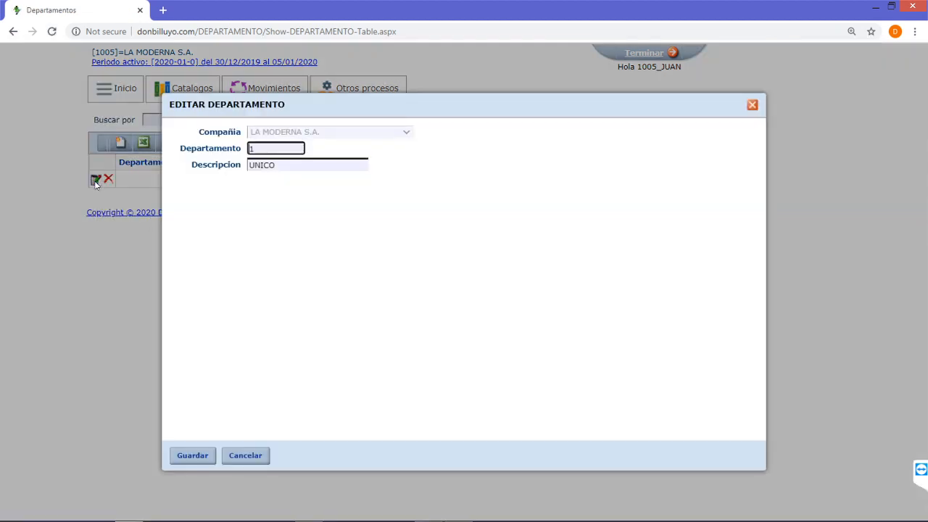
{"action": "key", "text": "Tab"}
{"action": "type", "text": "VENTAS"}
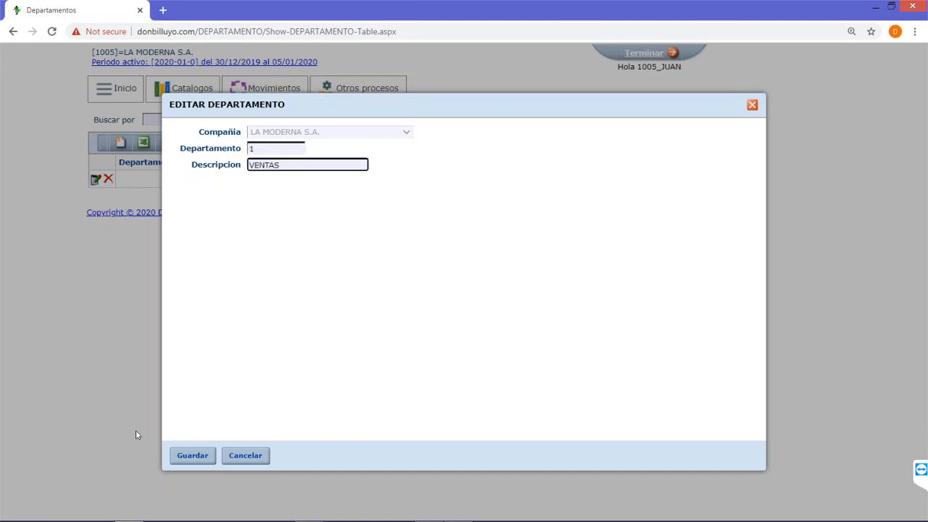
{"action": "left_click", "coordinate": [192, 455]}
{"action": "left_click", "coordinate": [195, 456]}
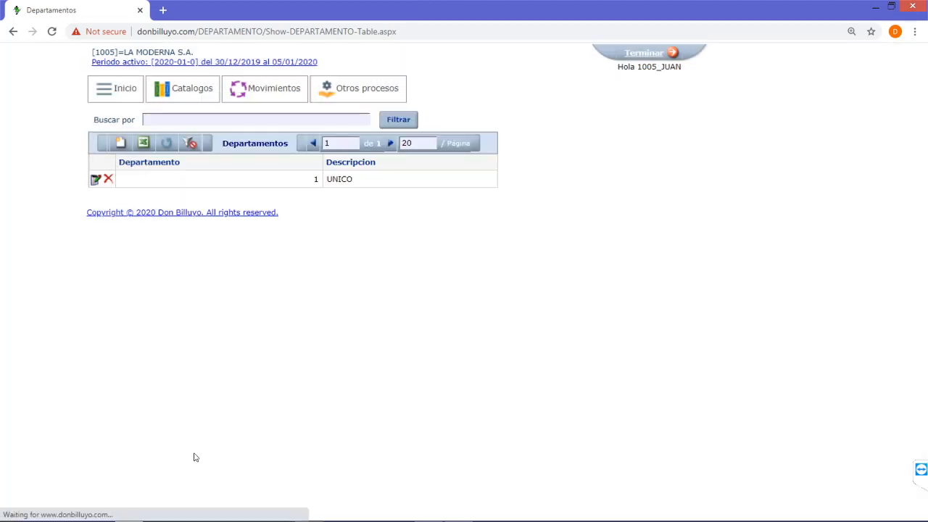
Review the Puestos, Categorias and Clase de Empleados catalogs one after another
{"action": "mouse_move", "coordinate": [176, 90]}
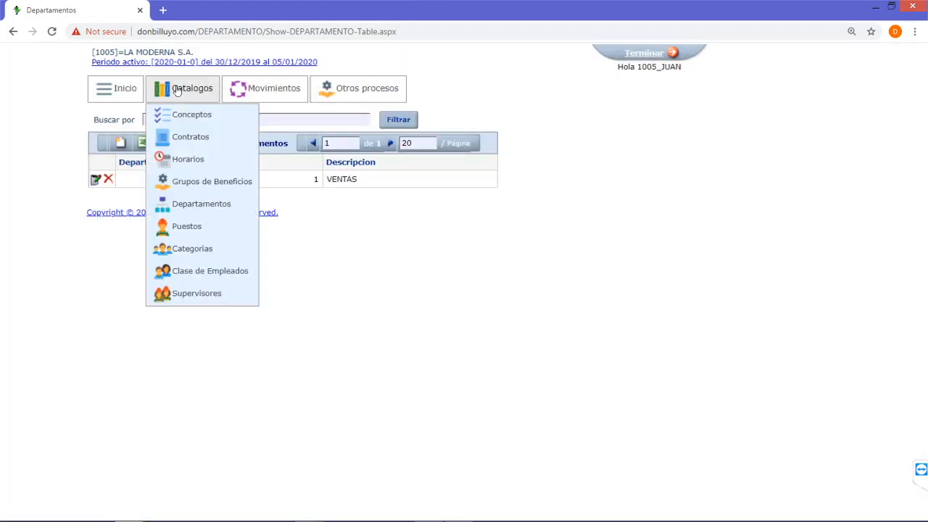
{"action": "left_click", "coordinate": [178, 233]}
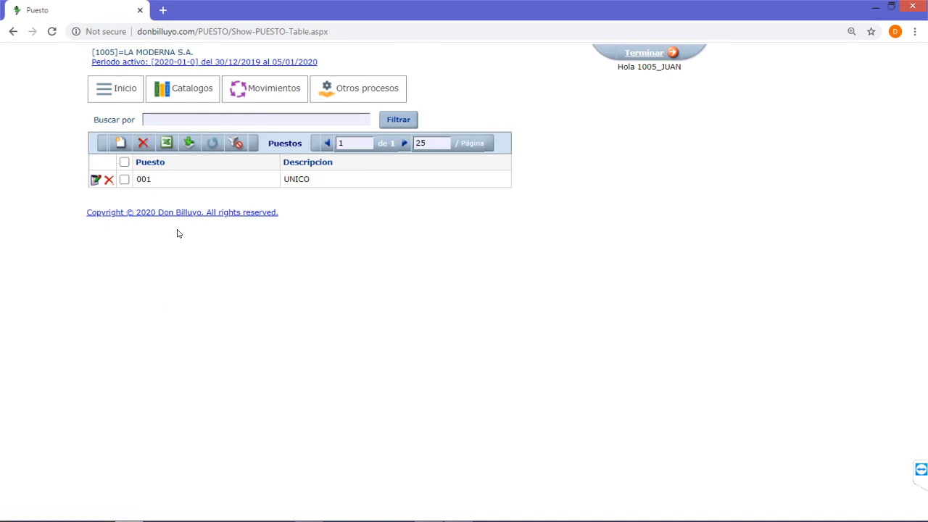
{"action": "mouse_move", "coordinate": [180, 89]}
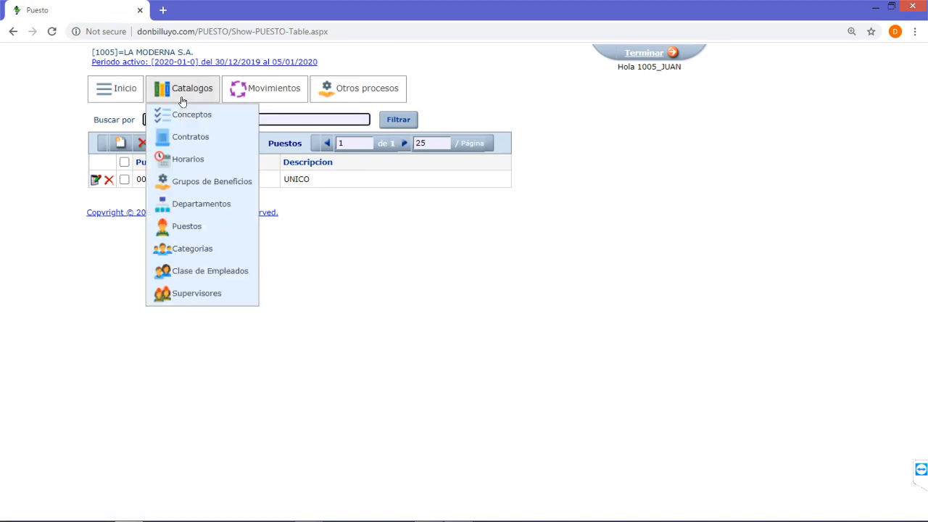
{"action": "left_click", "coordinate": [174, 250]}
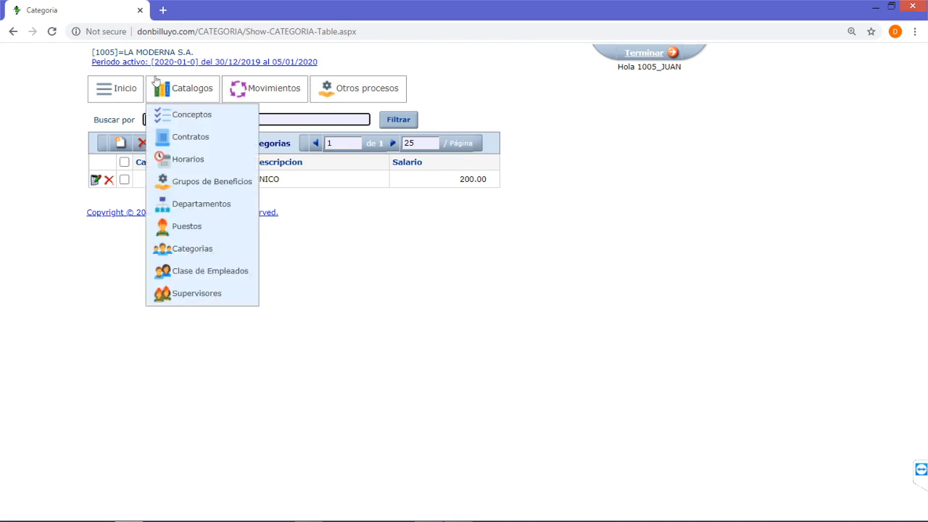
{"action": "mouse_move", "coordinate": [158, 85]}
{"action": "left_click", "coordinate": [172, 272]}
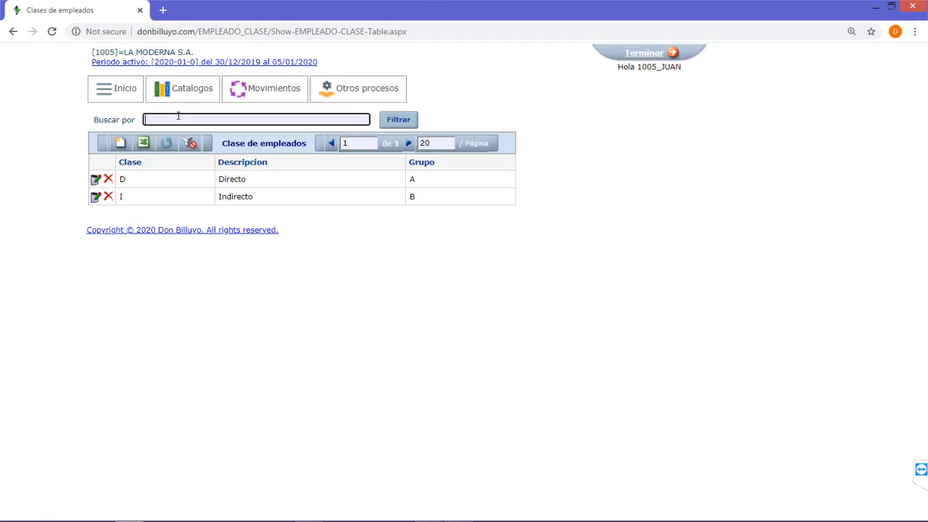
In the Supervisores catalog, add supervisor 5 with the supervisor's full name, and save the record
{"action": "mouse_move", "coordinate": [182, 92]}
{"action": "left_click", "coordinate": [172, 297]}
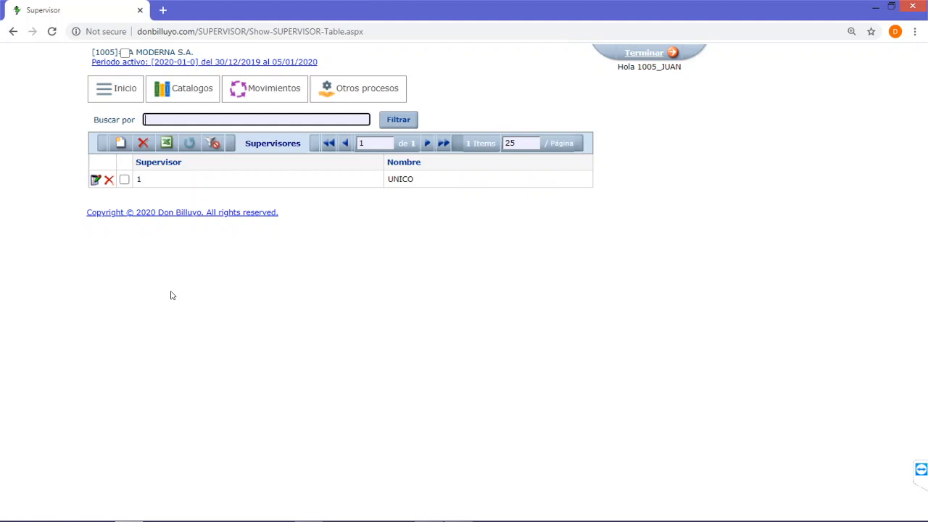
{"action": "left_click", "coordinate": [121, 143]}
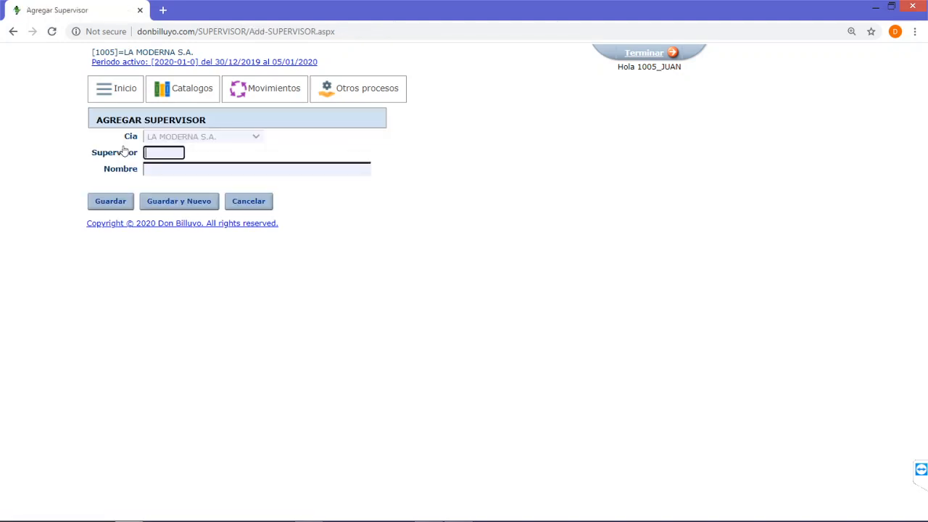
{"action": "type", "text": "5"}
{"action": "key", "text": "Tab"}
{"action": "type", "text": "JOSE"}
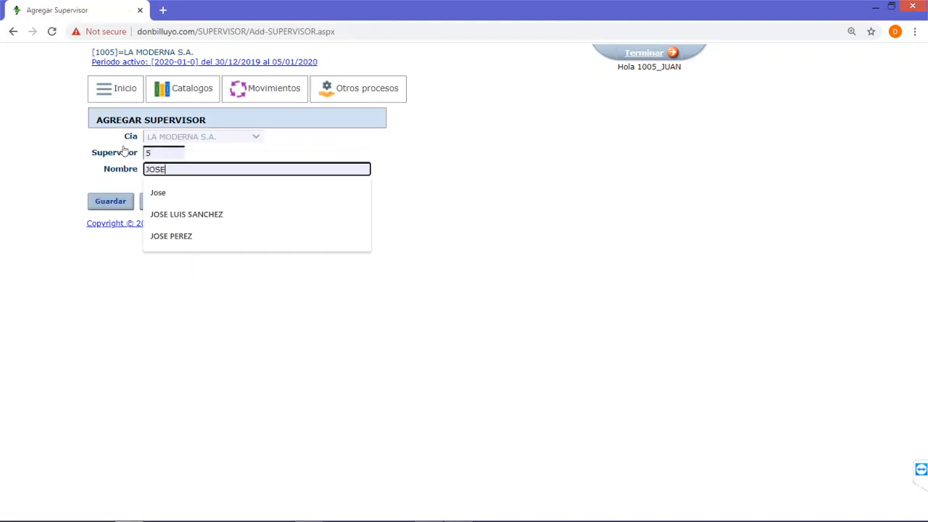
{"action": "key", "text": "Down"}
{"action": "key", "text": "Down"}
{"action": "key", "text": "Return"}
{"action": "key", "text": "Return"}
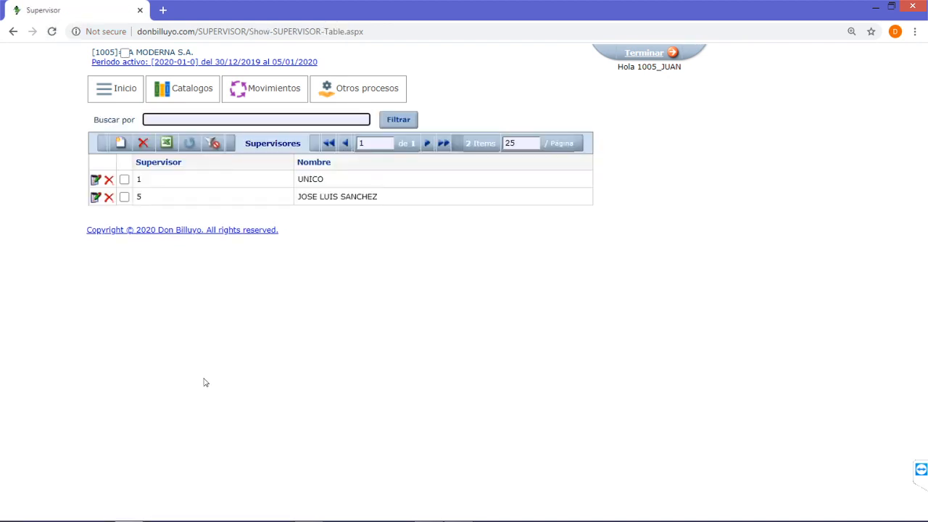
{"action": "mouse_move", "coordinate": [193, 102]}
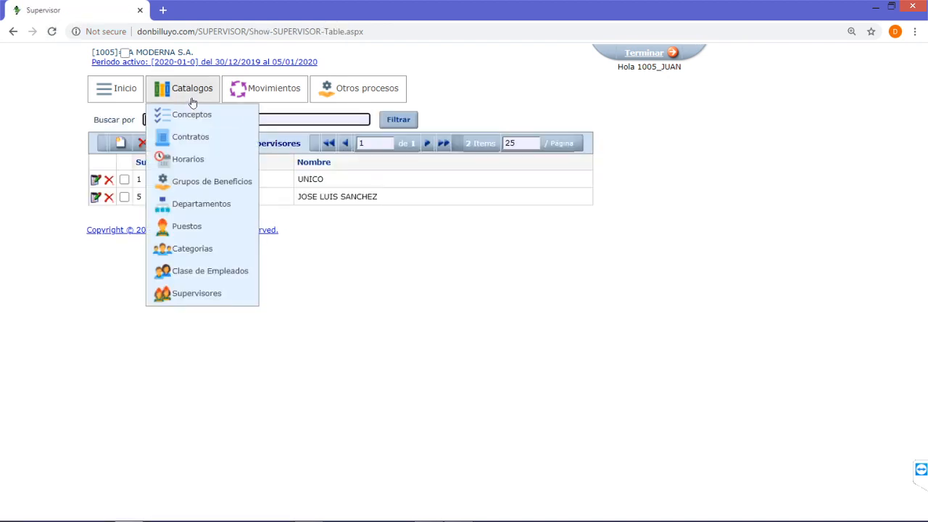